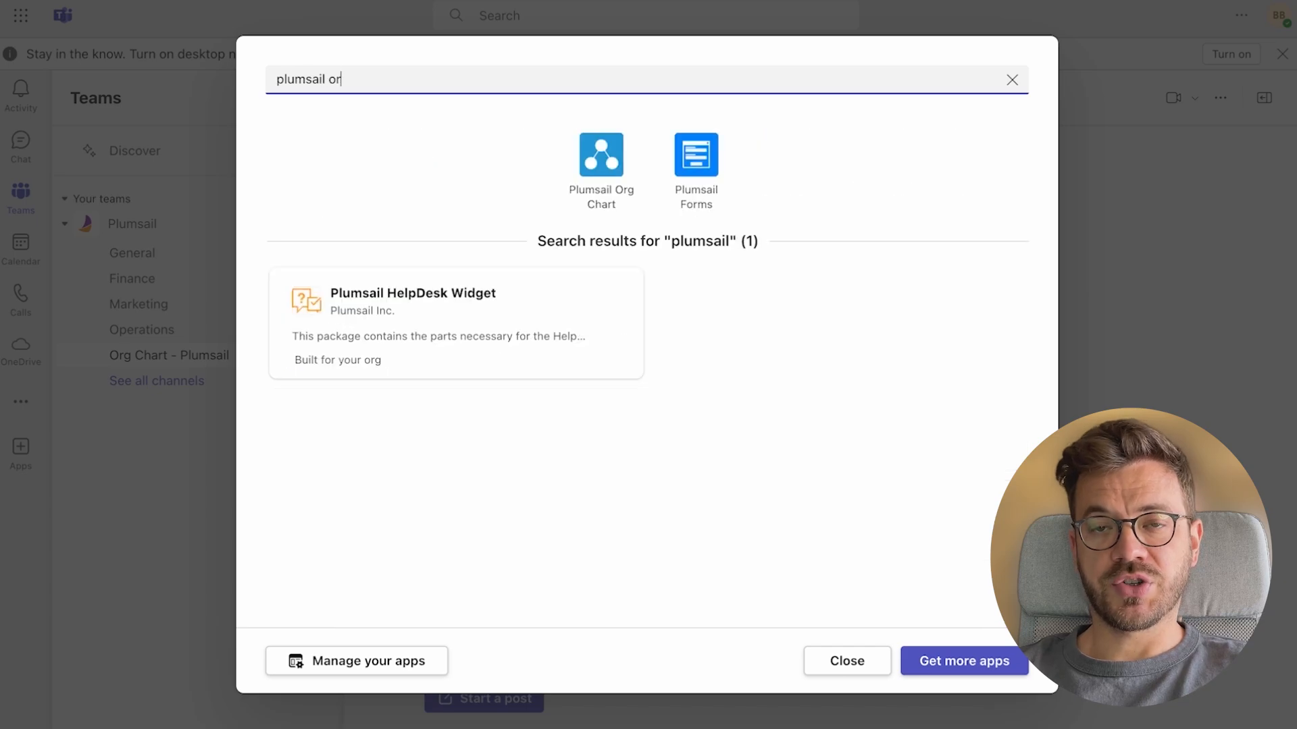
Choose the Plumsail Org Chart app and turn off posting about the new tab to the channel
left_click(650, 157)
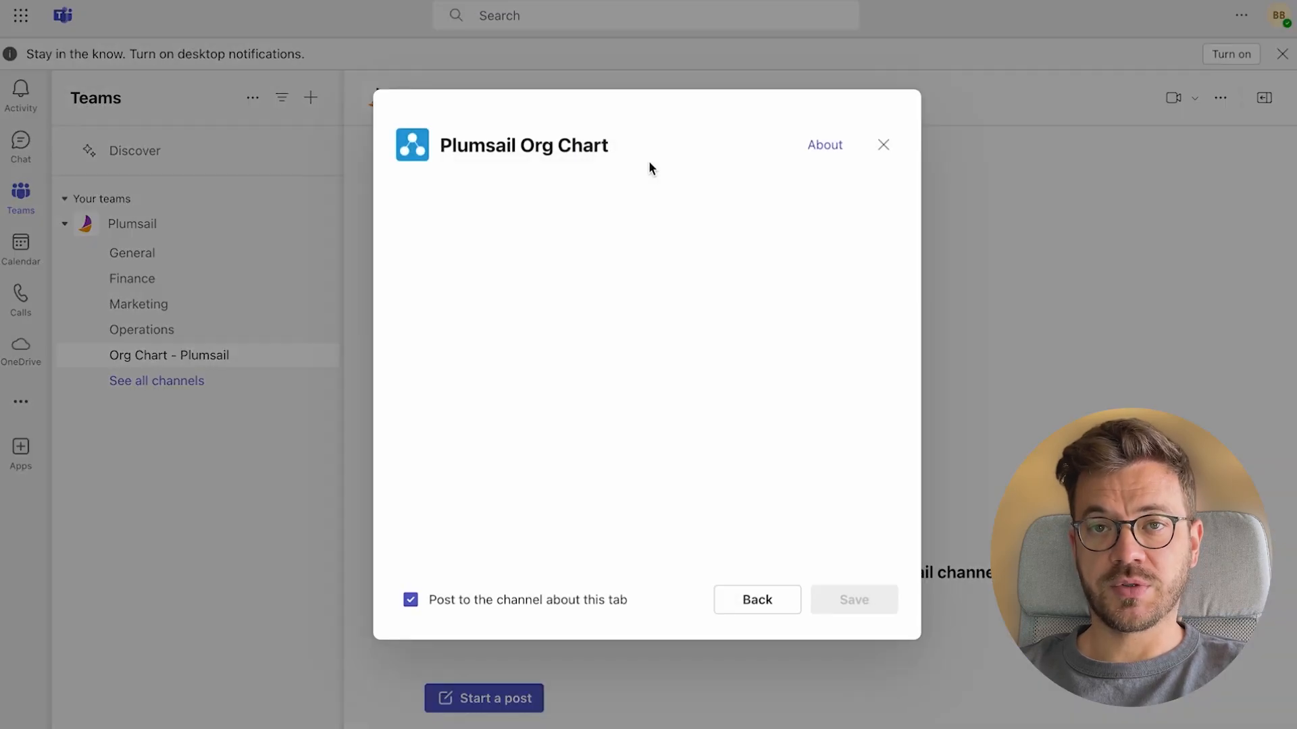
left_click(601, 600)
Save the new Plumsail Org Chart tab
left_click(857, 607)
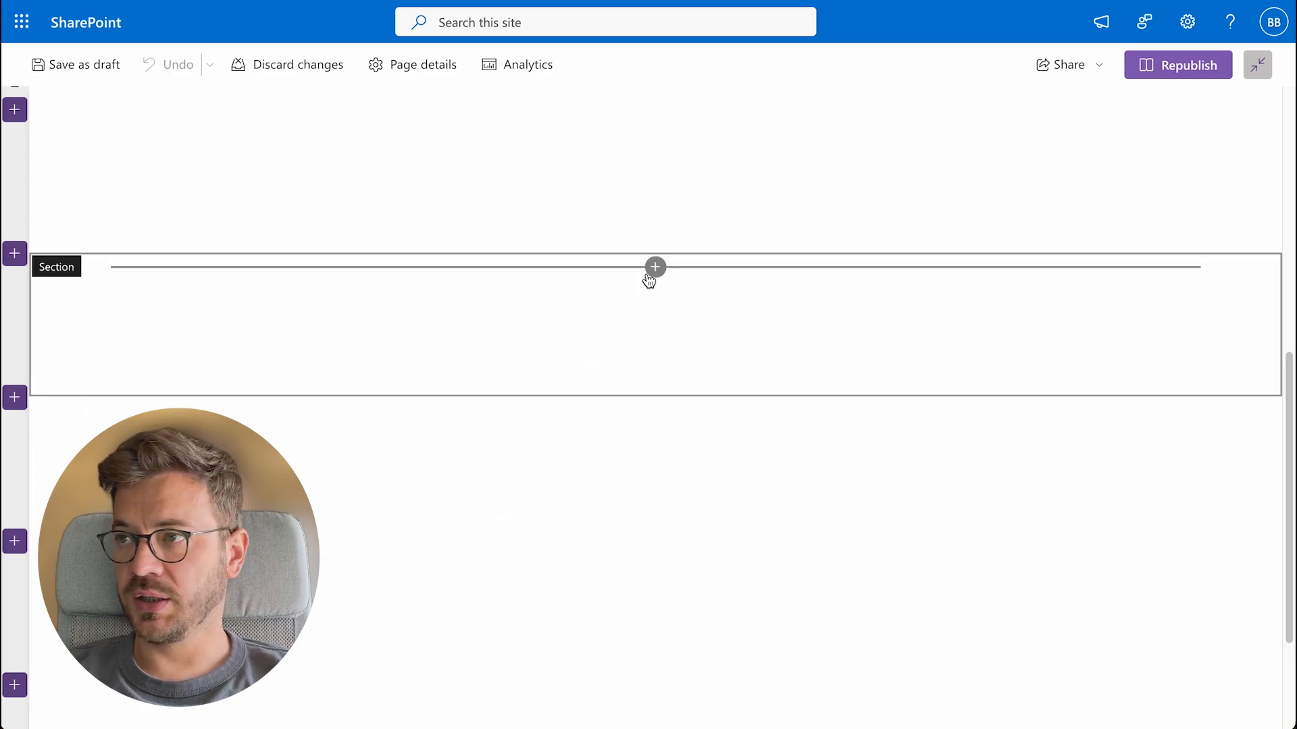
Add a Plumsail Org Chart web part to the empty section and open its configuration
left_click(653, 268)
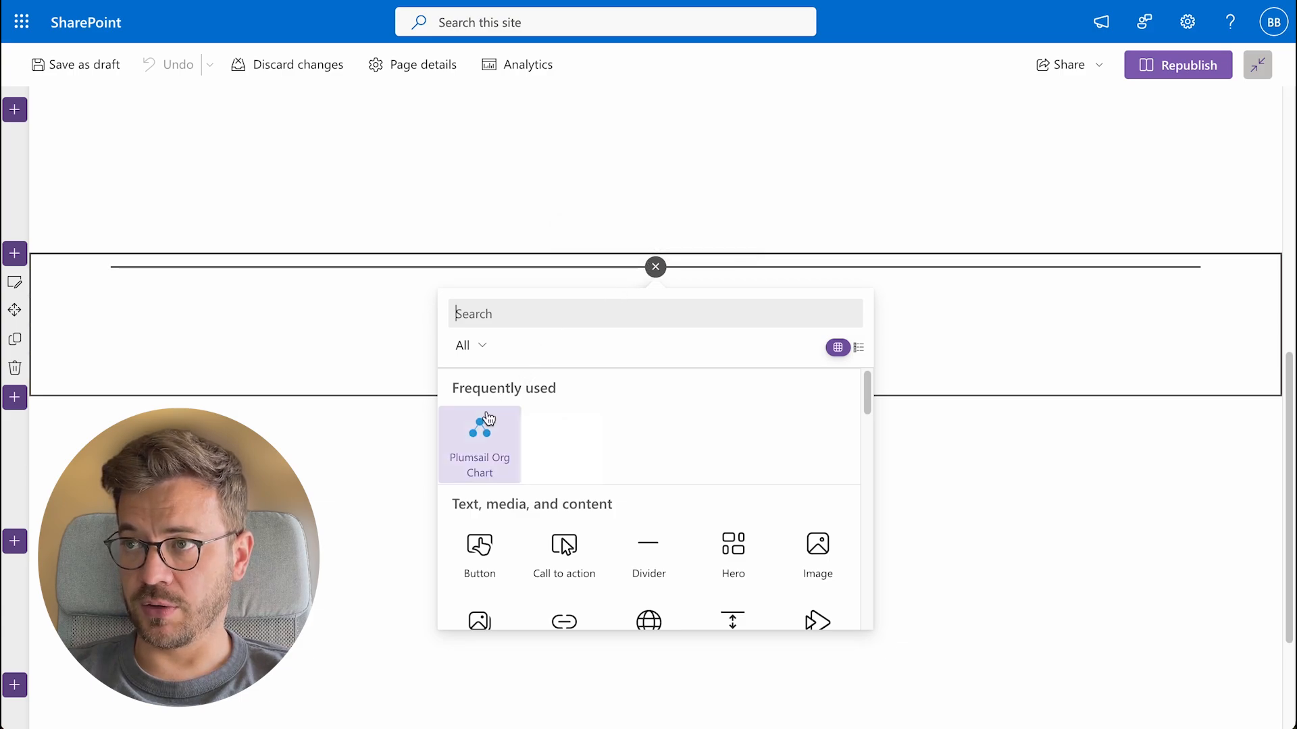
left_click(480, 436)
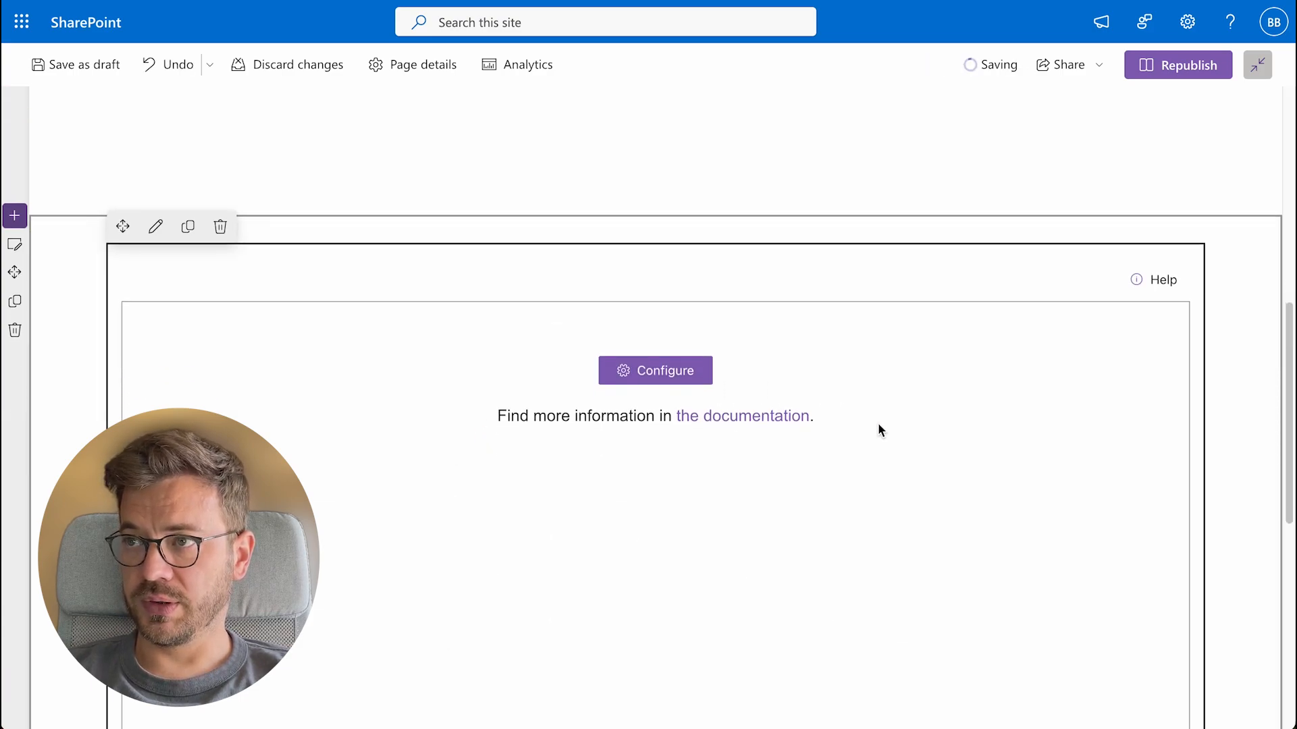
scroll(878, 426, "down", 3)
left_click(662, 179)
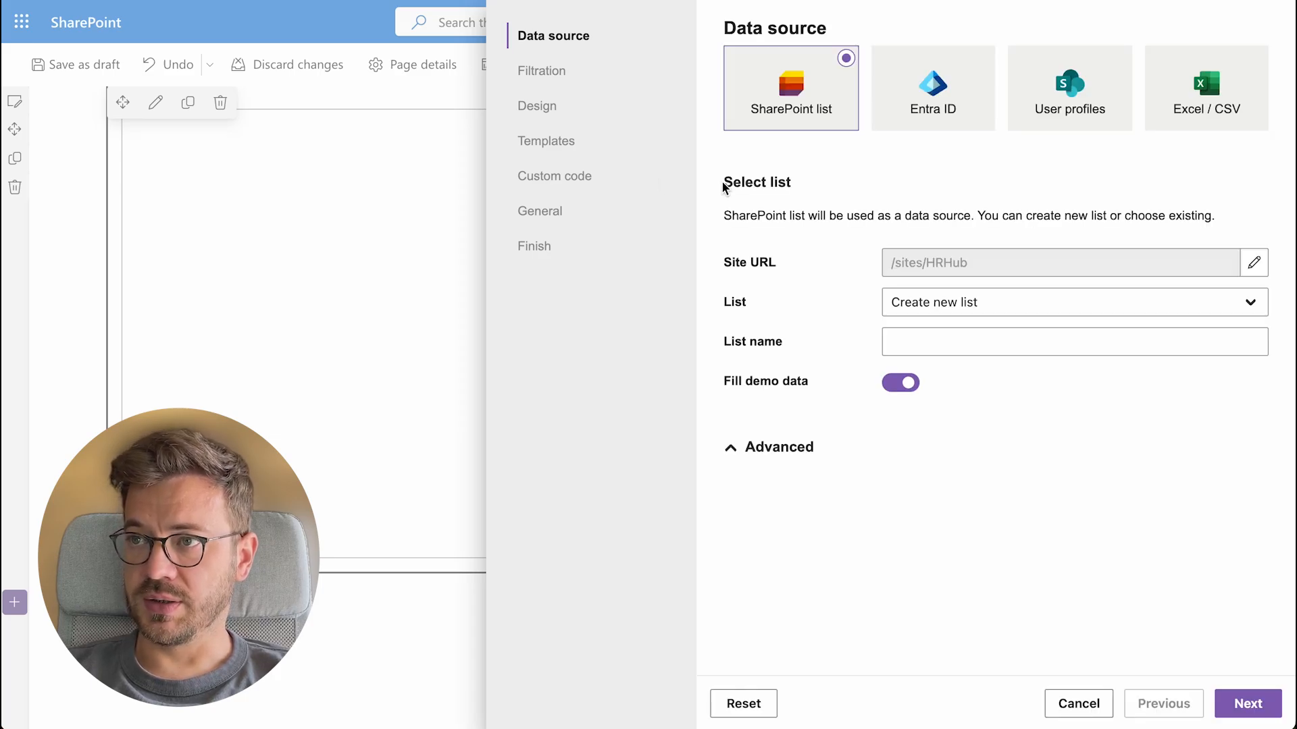
Use the All Employees list, mapping Employee ID to Work Email and Manager ID to Manager Email
left_click(1081, 302)
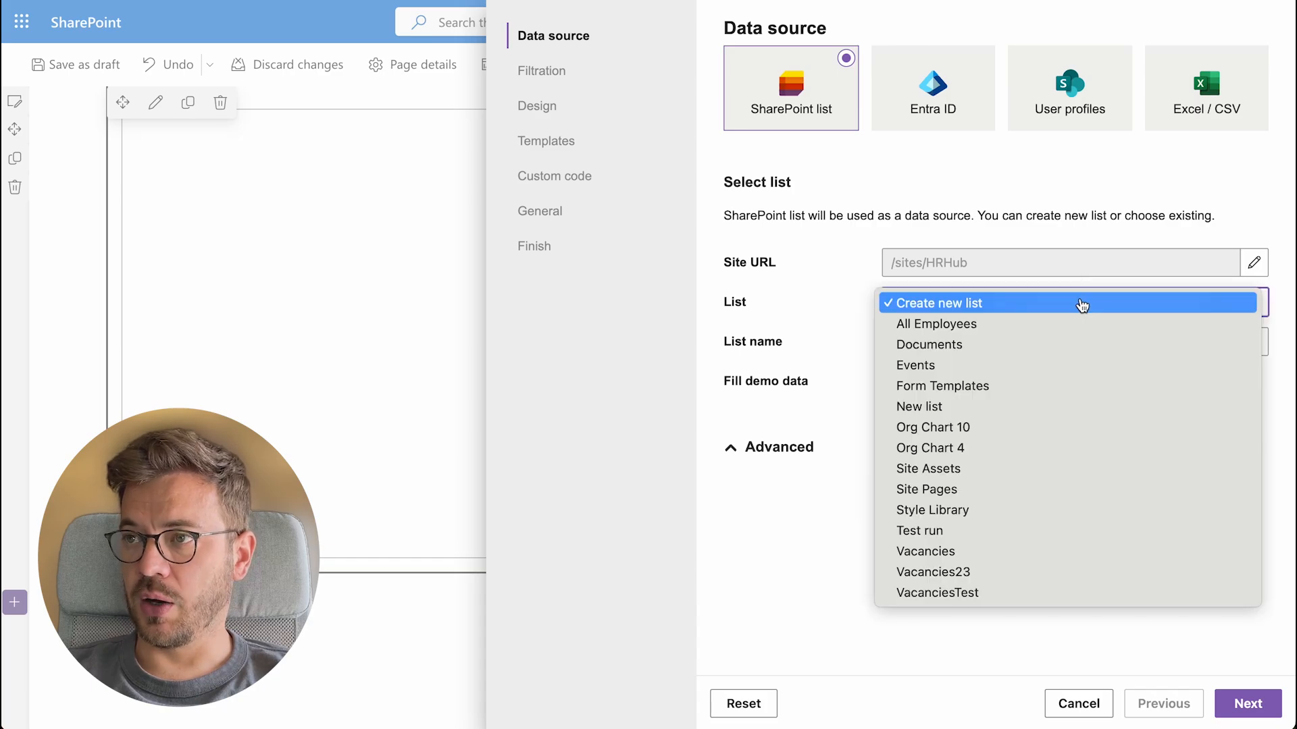
left_click(1078, 327)
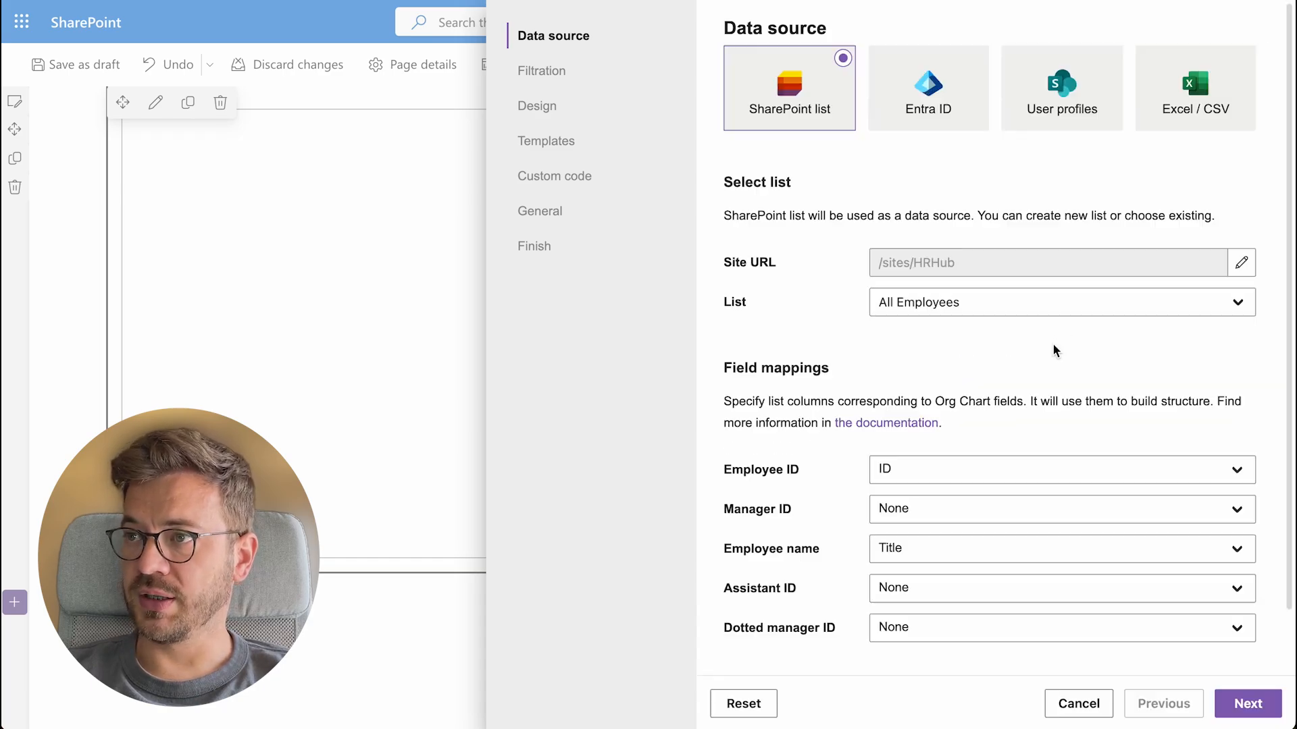
scroll(1013, 447, "down", 1)
left_click(1011, 439)
type("work")
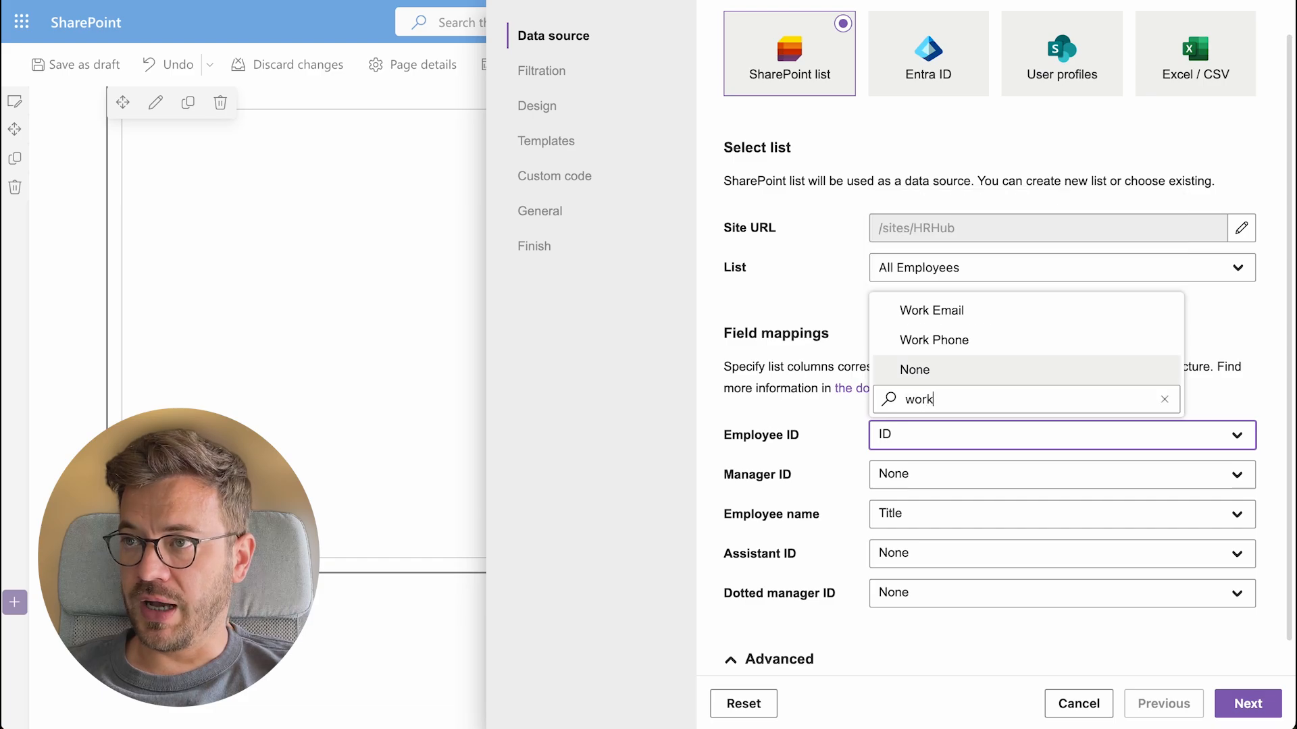
left_click(1017, 315)
left_click(993, 475)
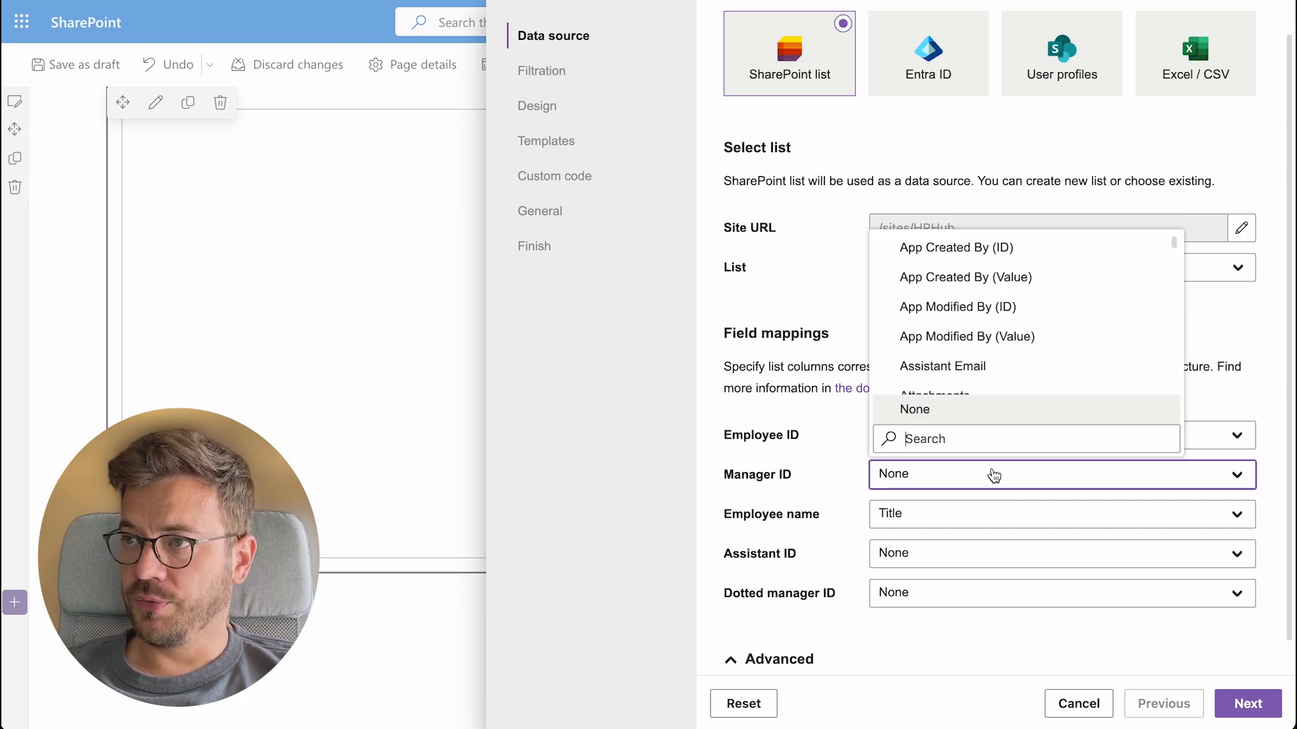
type("manager")
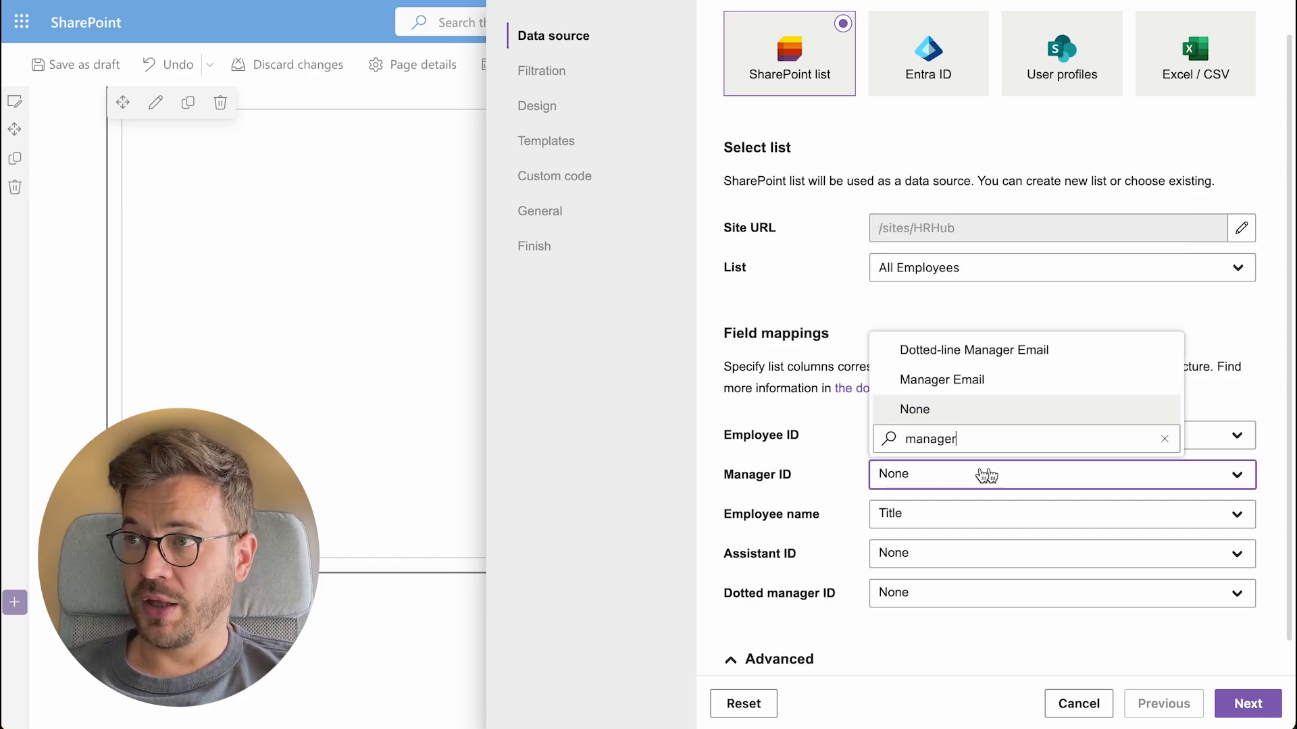
left_click(972, 380)
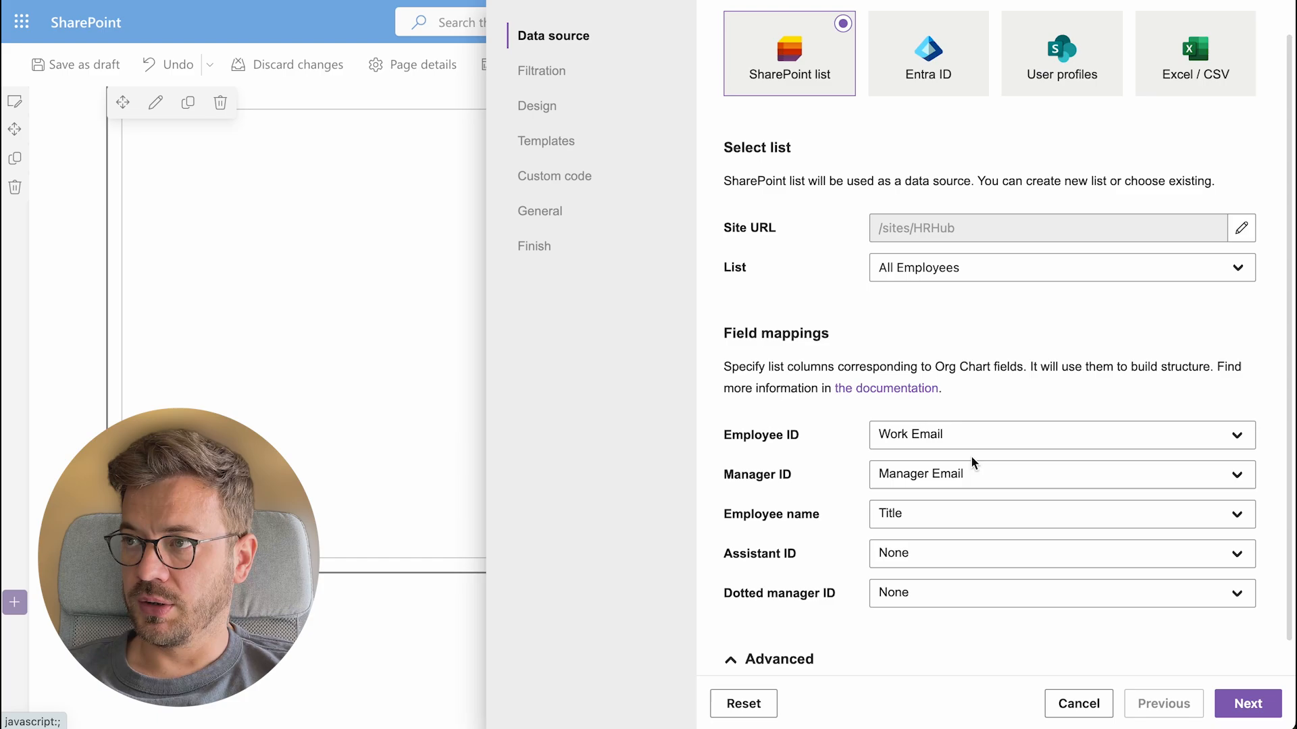
Map Employee name, Assistant ID and Dotted manager ID to Employee Name, Assistant Email and Dotted-line Manager Email
left_click(964, 515)
type("em")
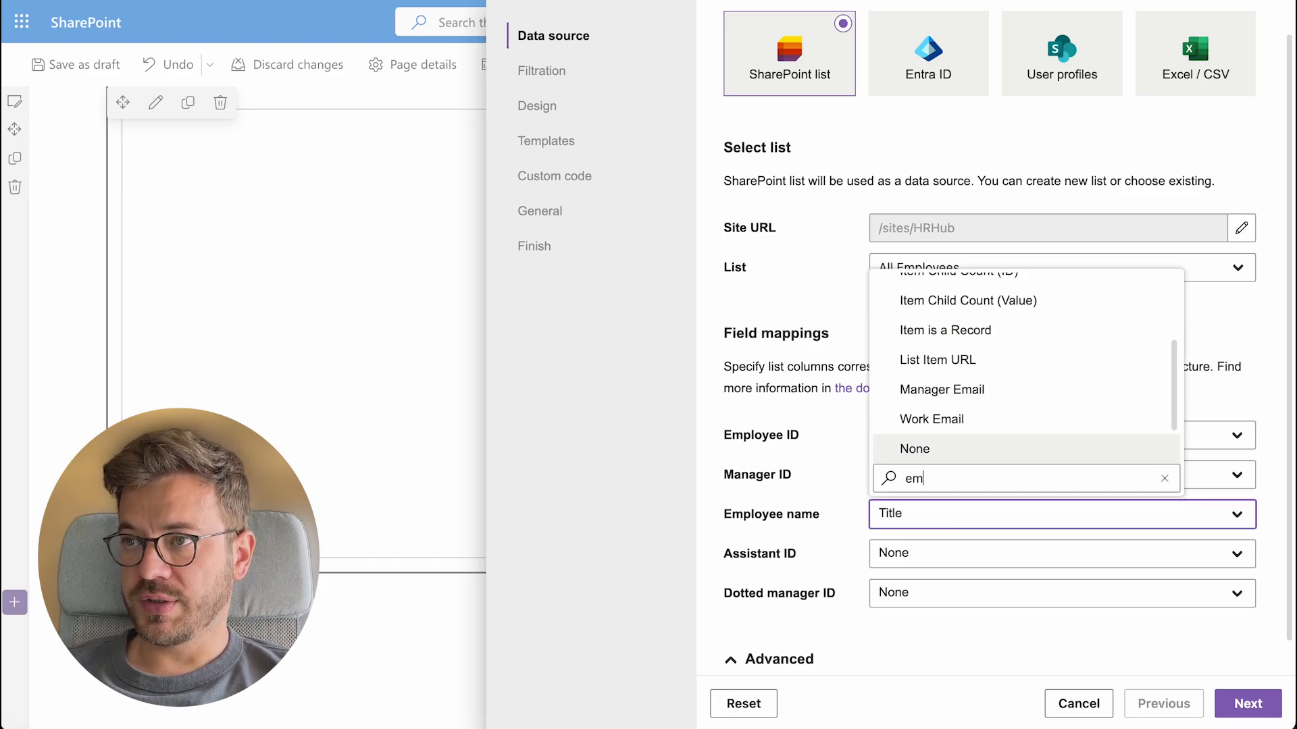
type("ployee")
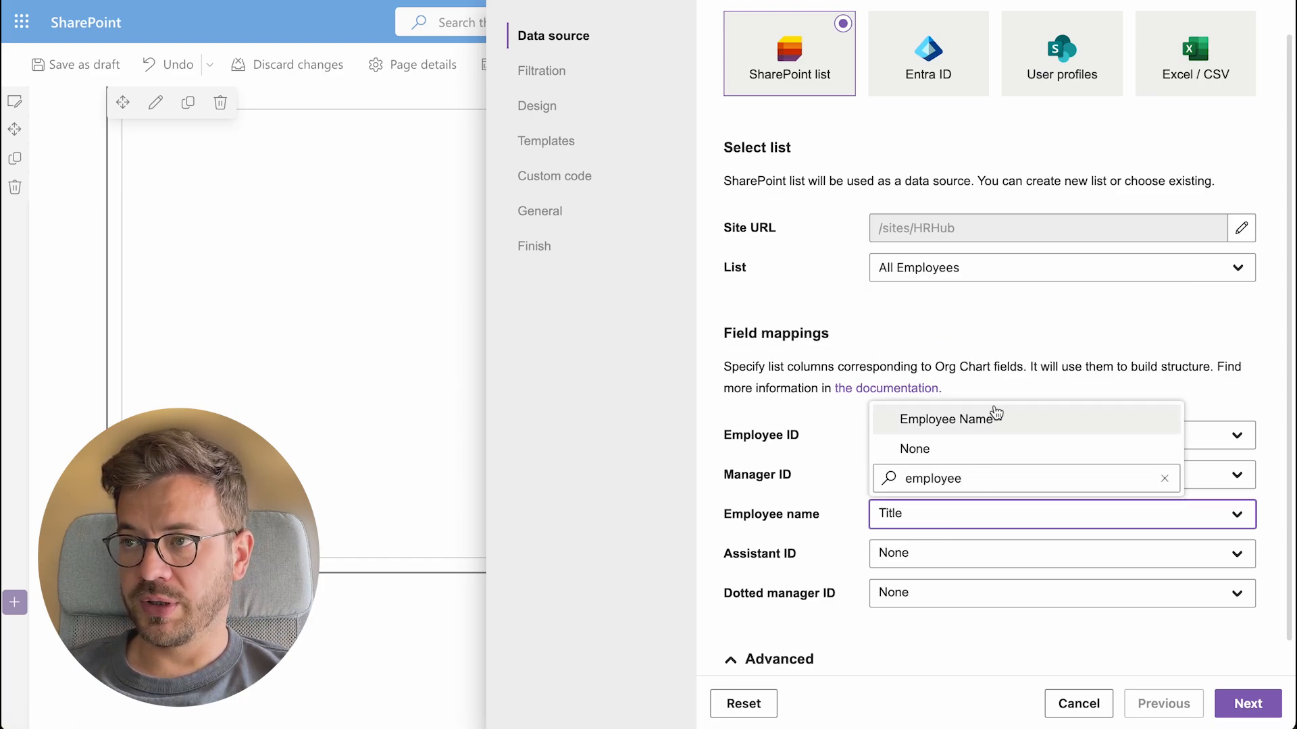
left_click(996, 420)
left_click(970, 549)
type("a")
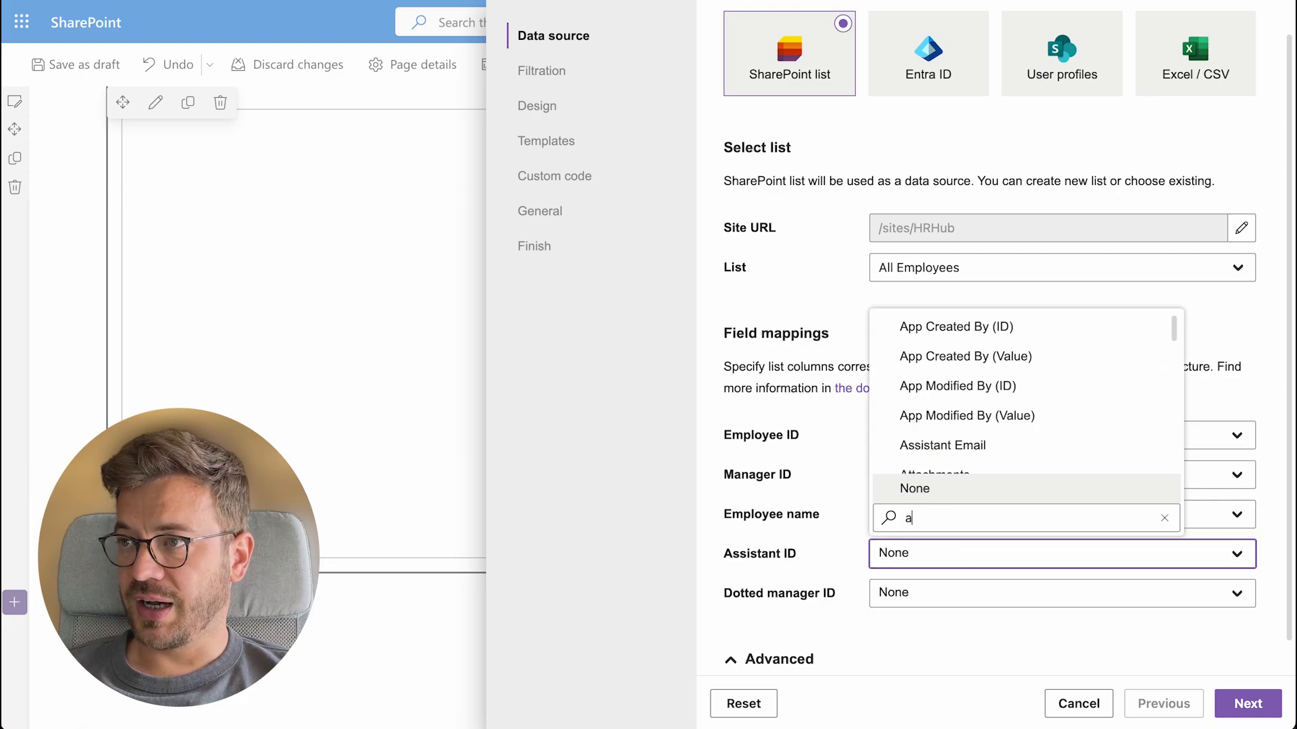
type("ssistant")
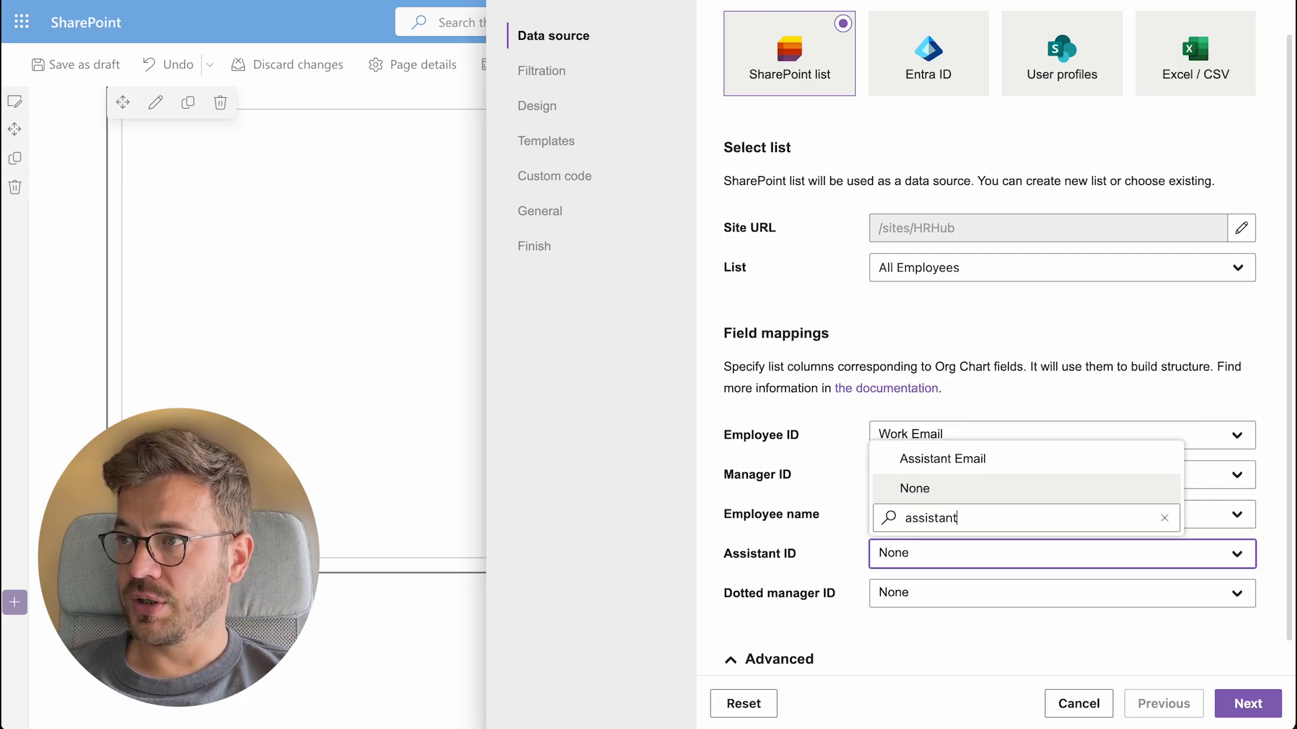
left_click(977, 461)
left_click(949, 593)
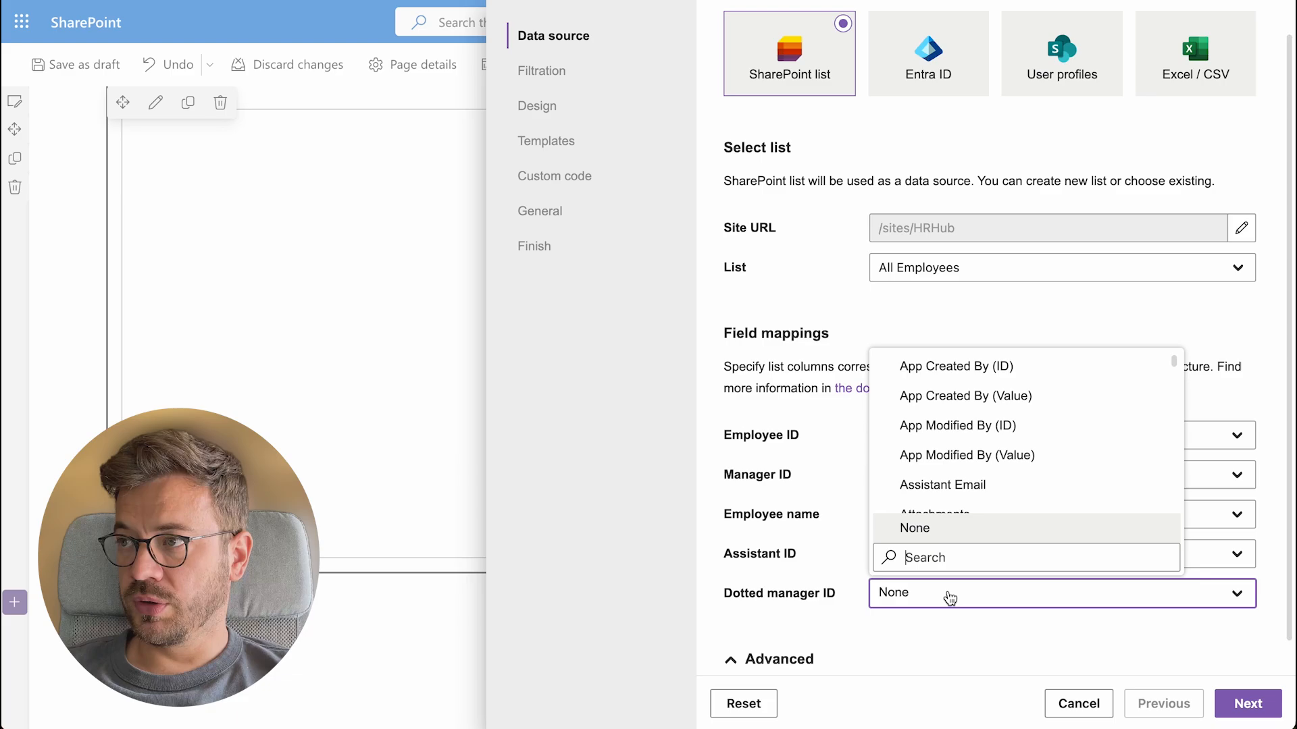
type("dotted")
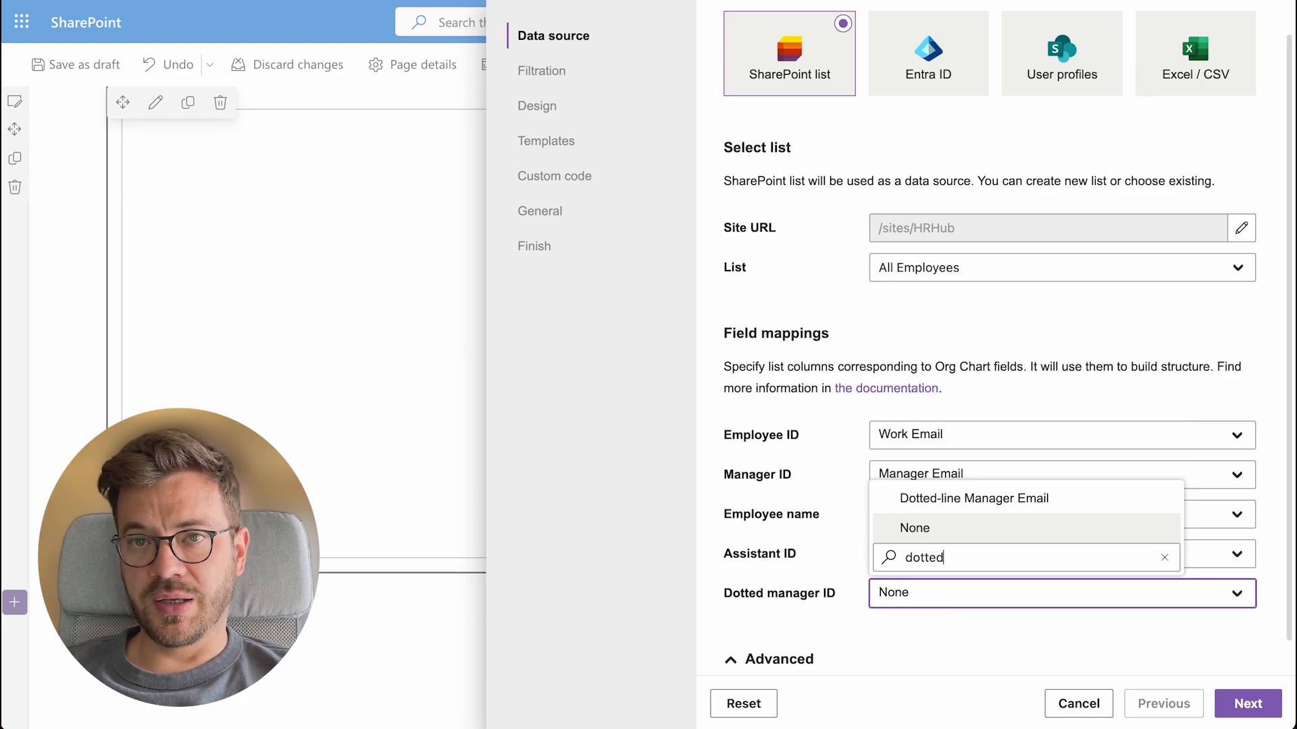
left_click(973, 500)
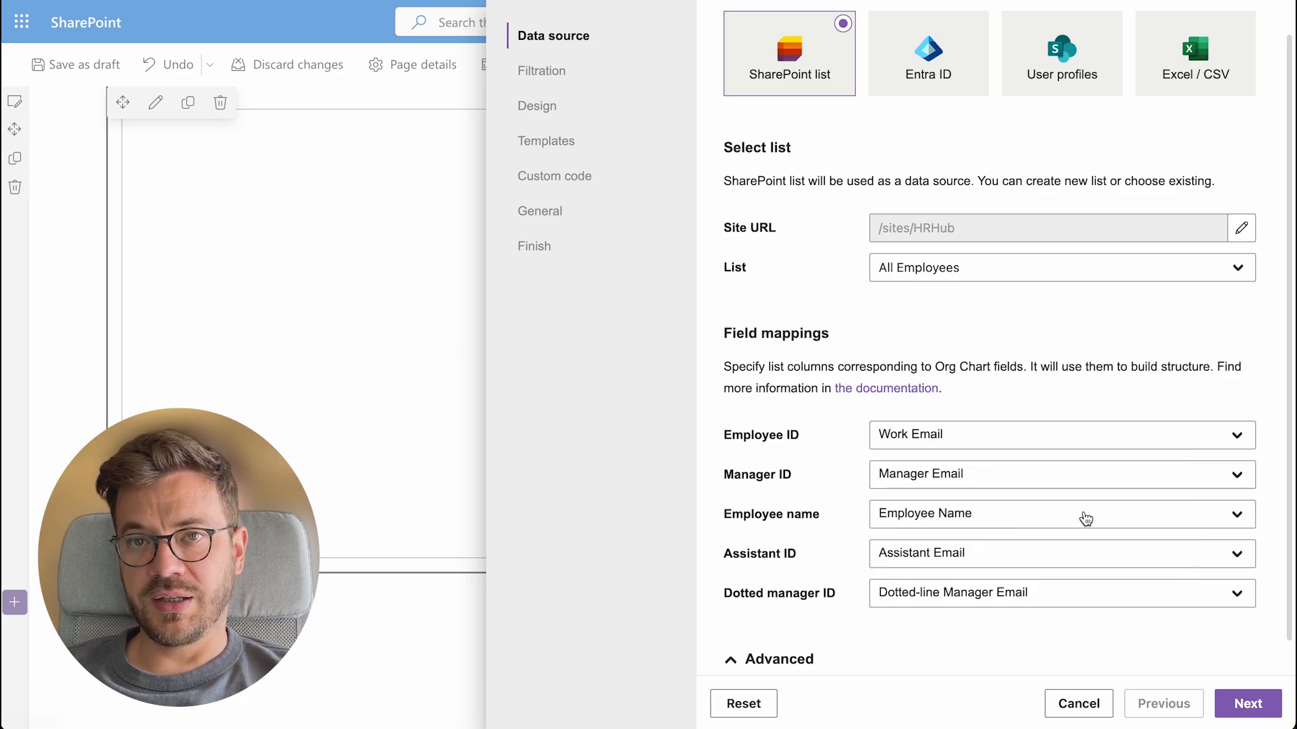
Expand the Advanced options and switch on Enable vacancies
scroll(1085, 520, "down", 1)
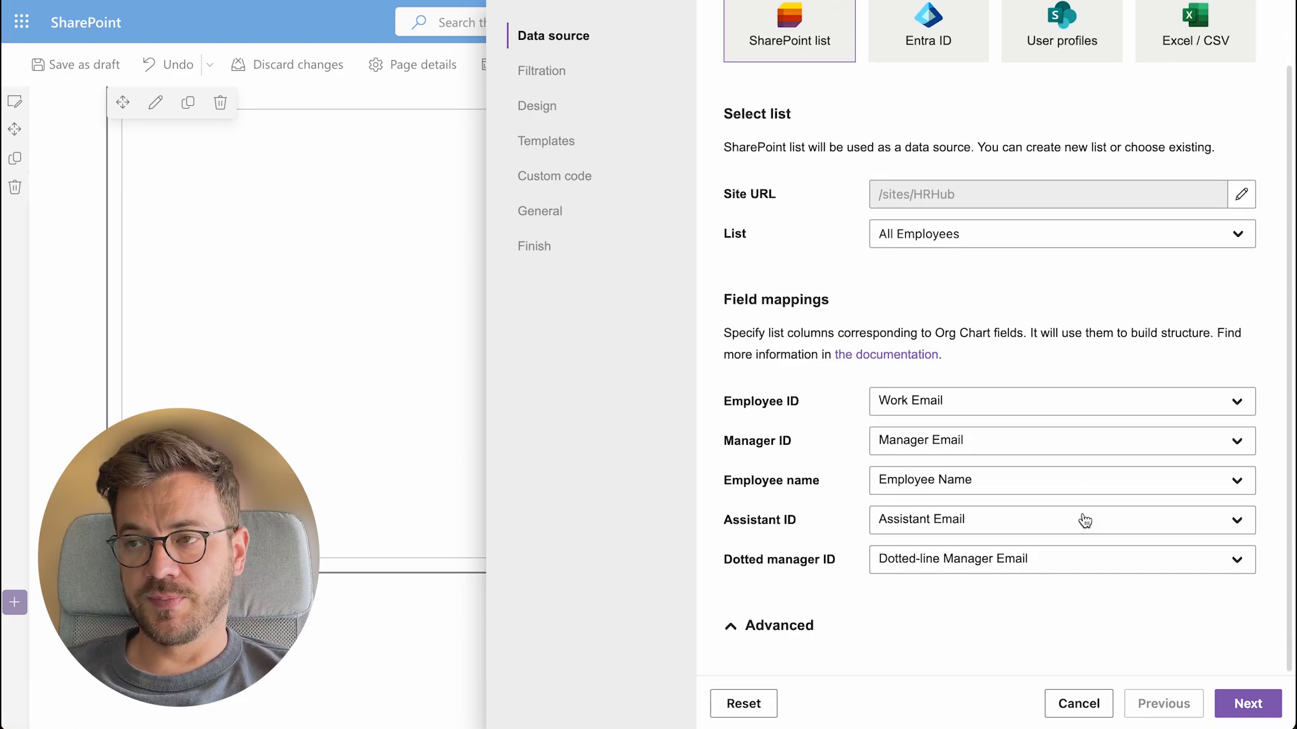
left_click(741, 635)
scroll(790, 632, "down", 2)
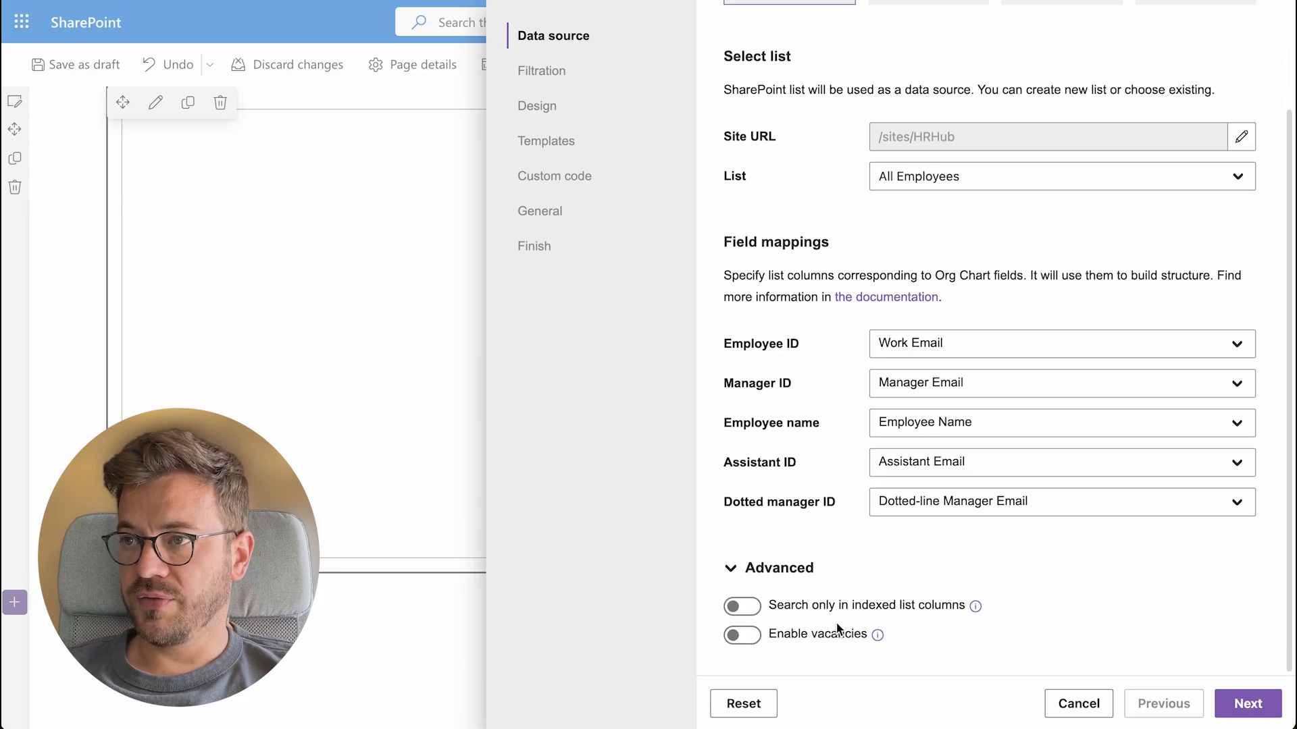
left_click(747, 635)
Open the All Employees list and copy '/sites/HRHub/Lists/' from its web address
scroll(1030, 580, "down", 1)
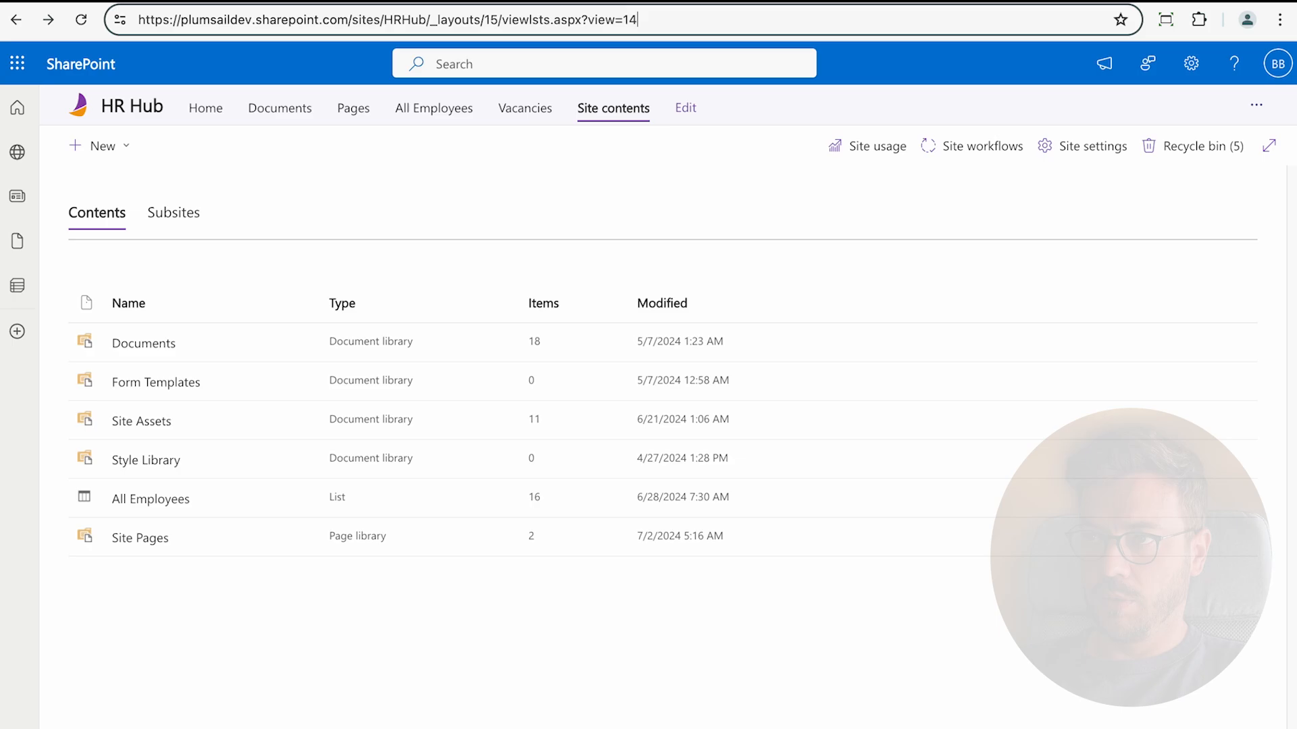
left_click(150, 499)
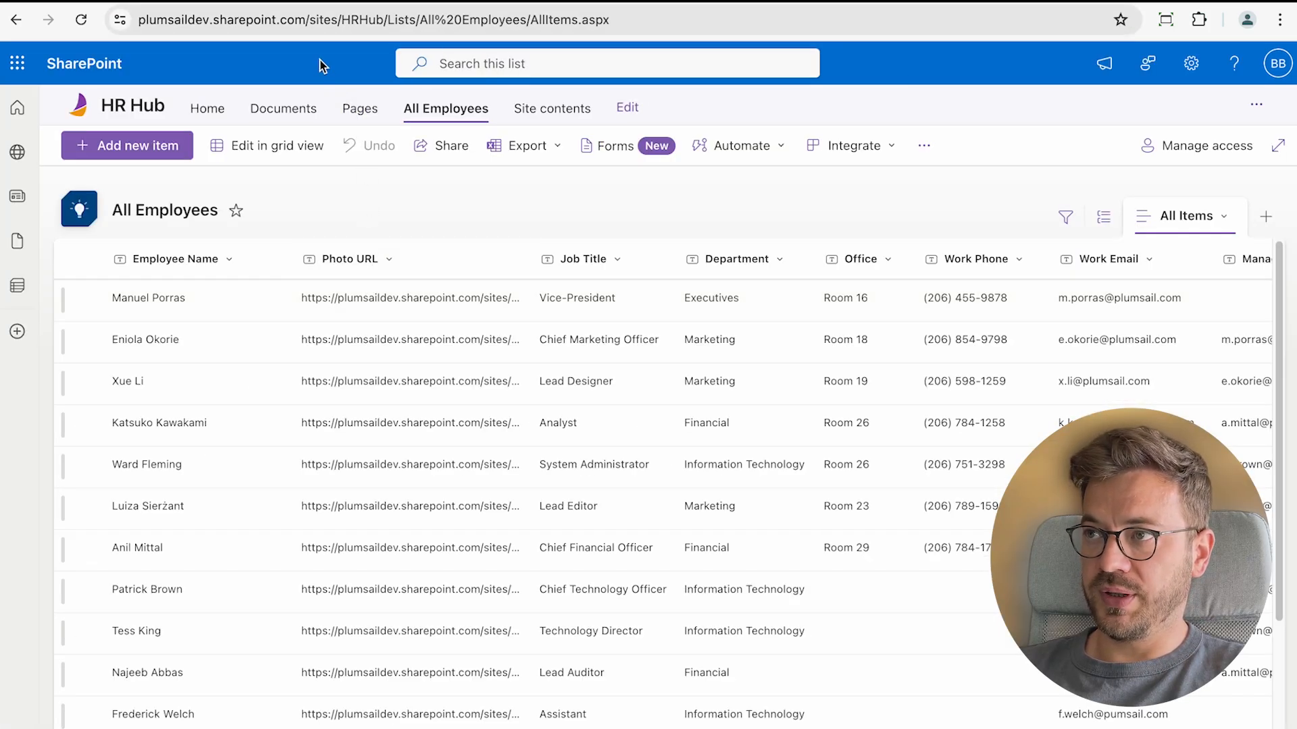
left_click(308, 20)
left_click_drag(317, 22, 421, 24)
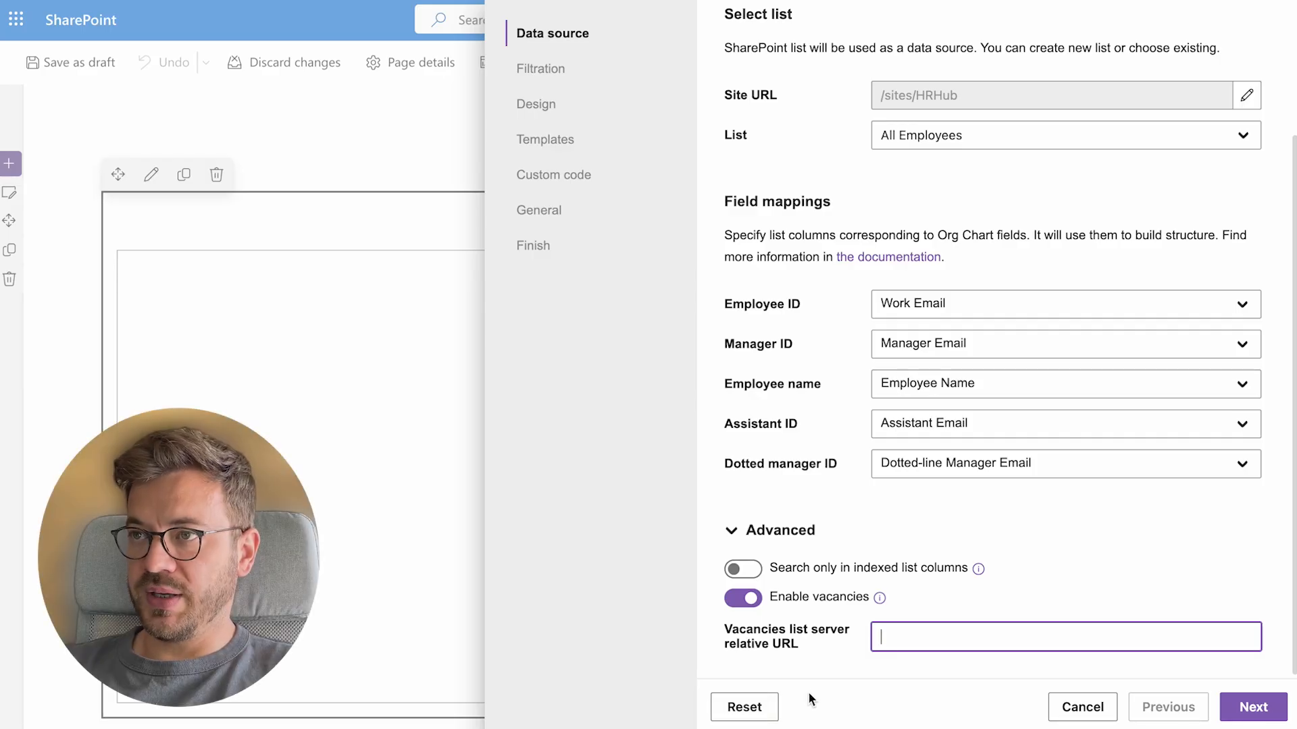
Set the vacancies list URL to /sites/HRHub/Lists/Vacancies and refresh Site contents
type("/sites/HRHub/Lists/")
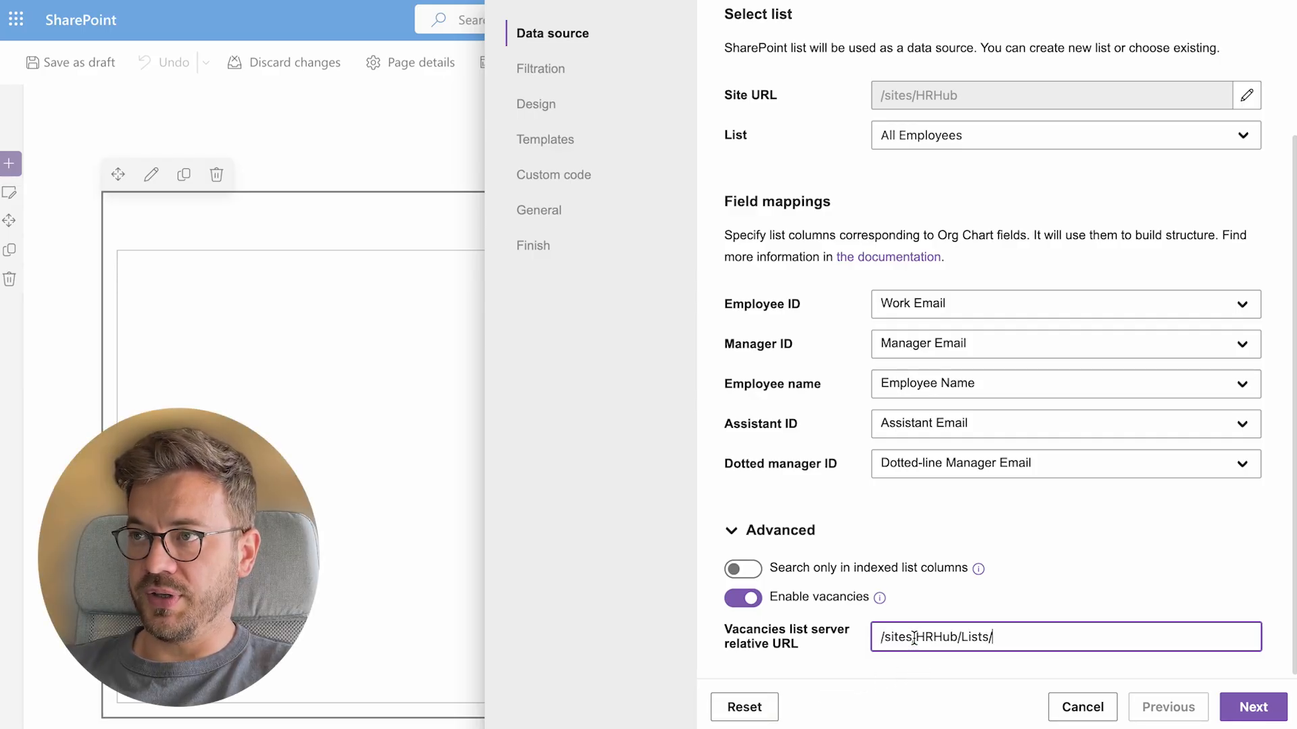
type("Vaca")
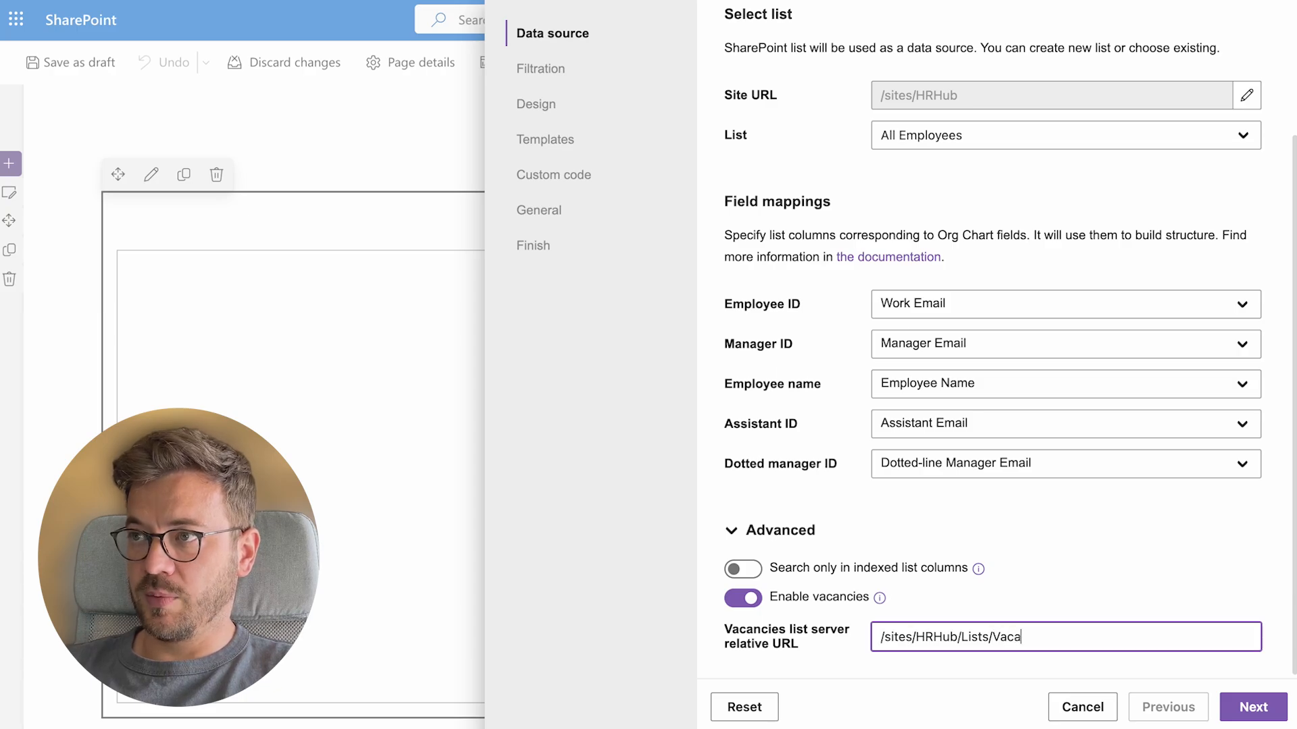
type("ncies")
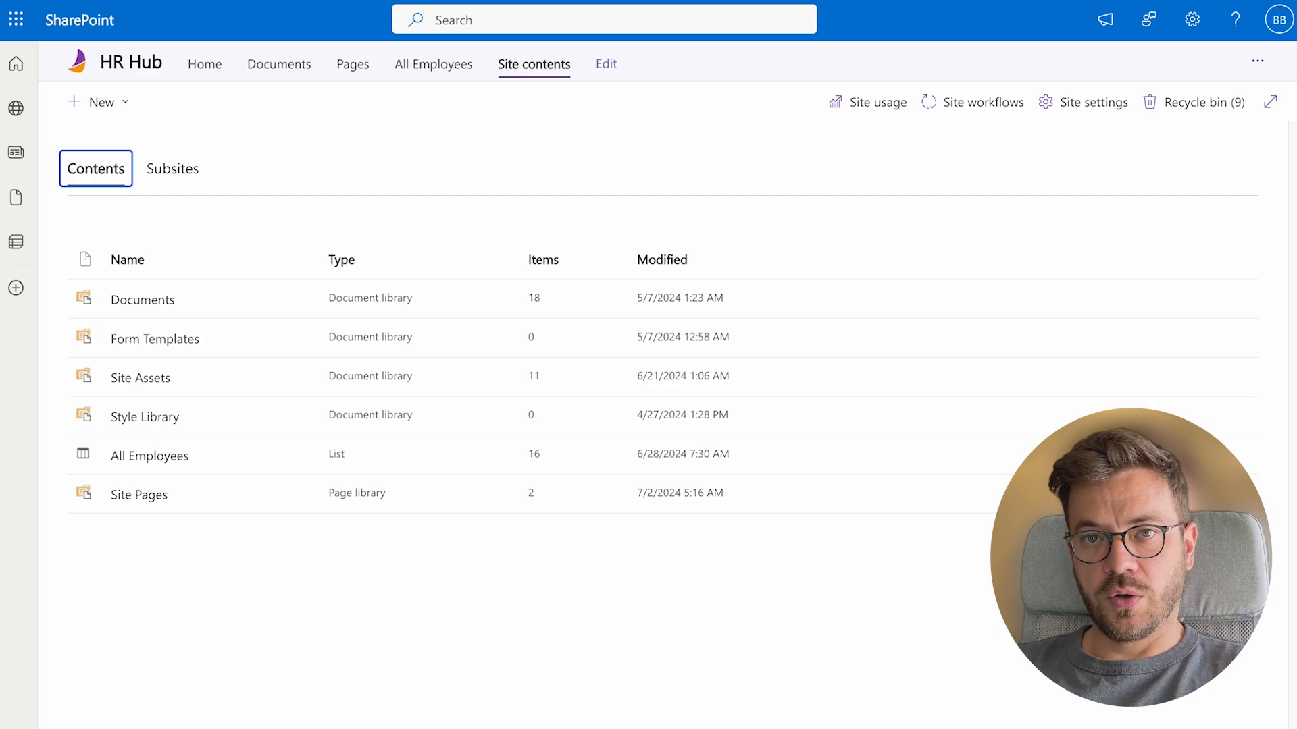
key("super+r")
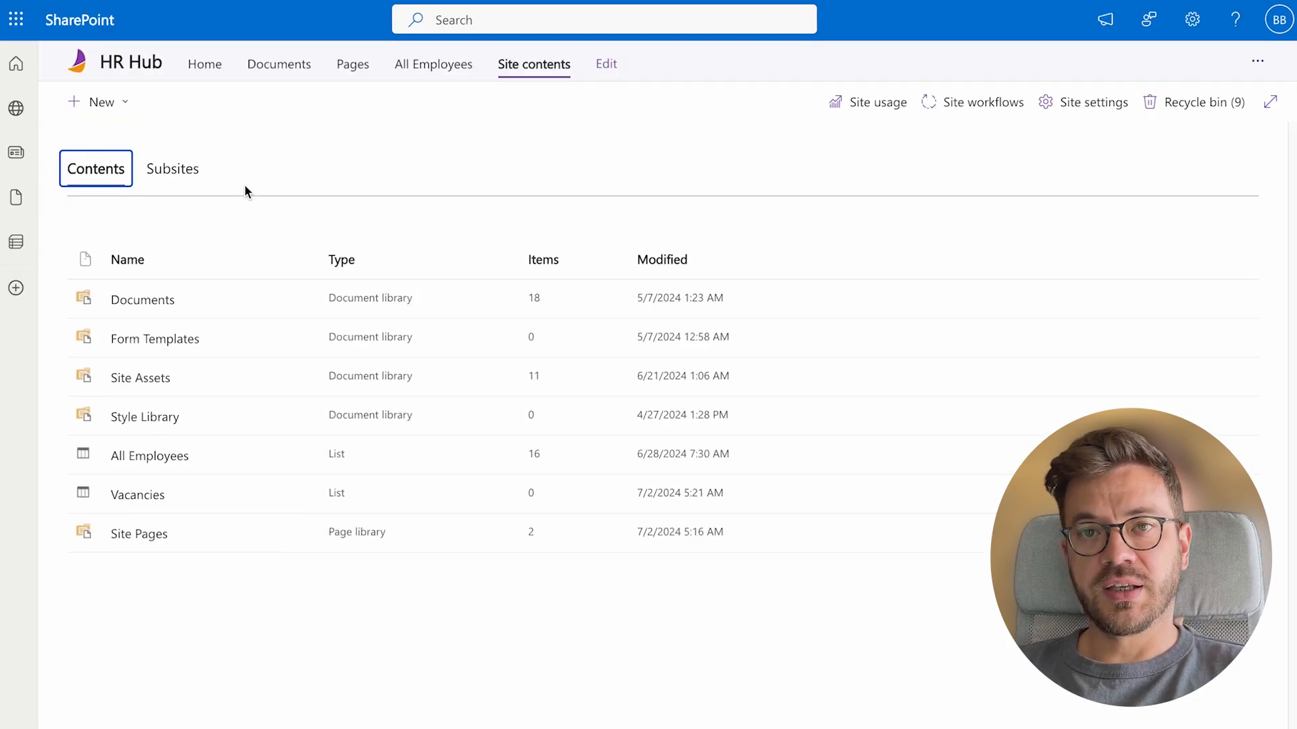
Open the Vacancies list and widen its Employee Name, Job Title and Department columns
left_click(151, 496)
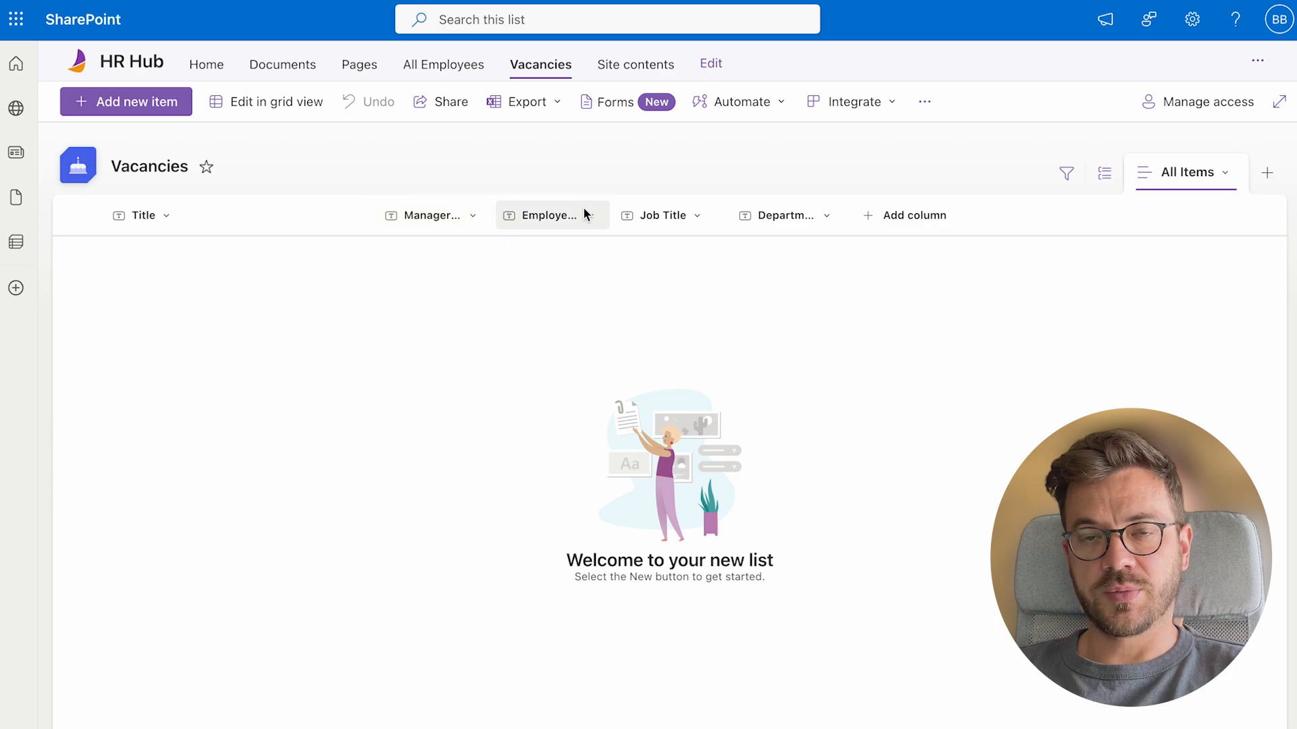
left_click_drag(611, 214, 676, 215)
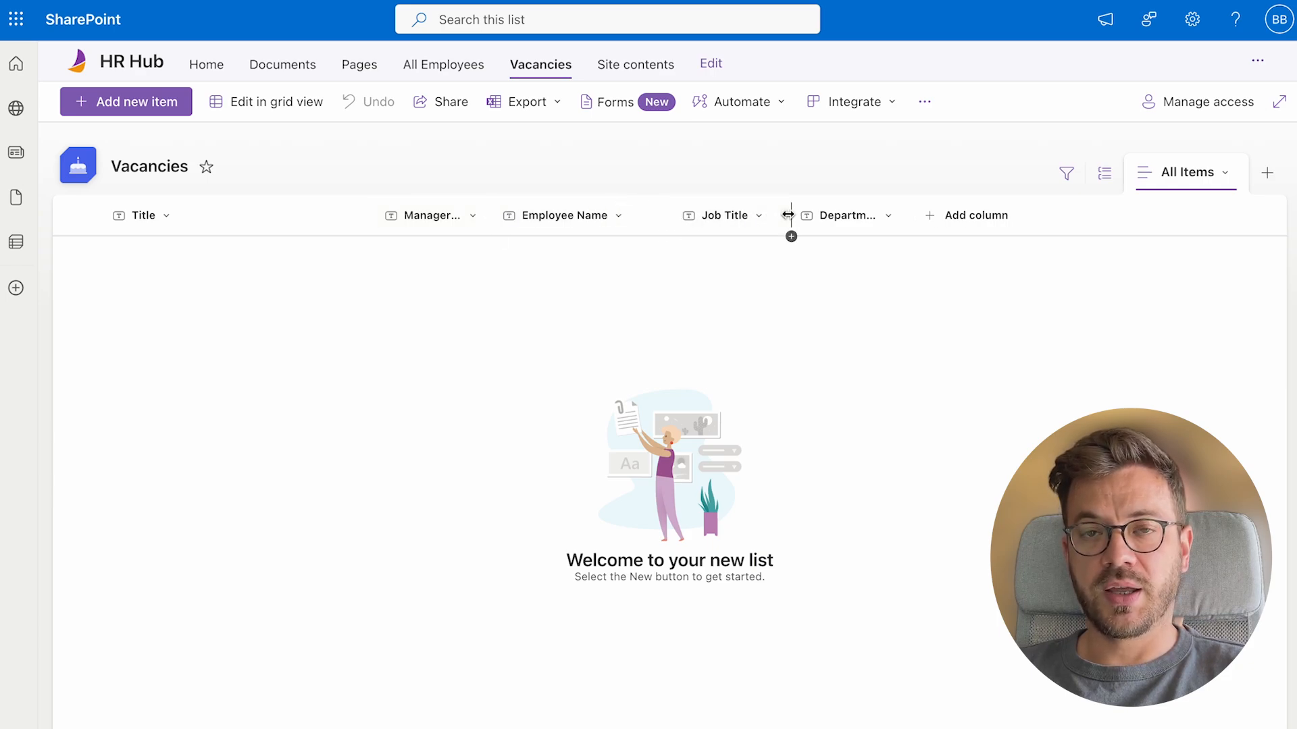
left_click_drag(788, 215, 806, 215)
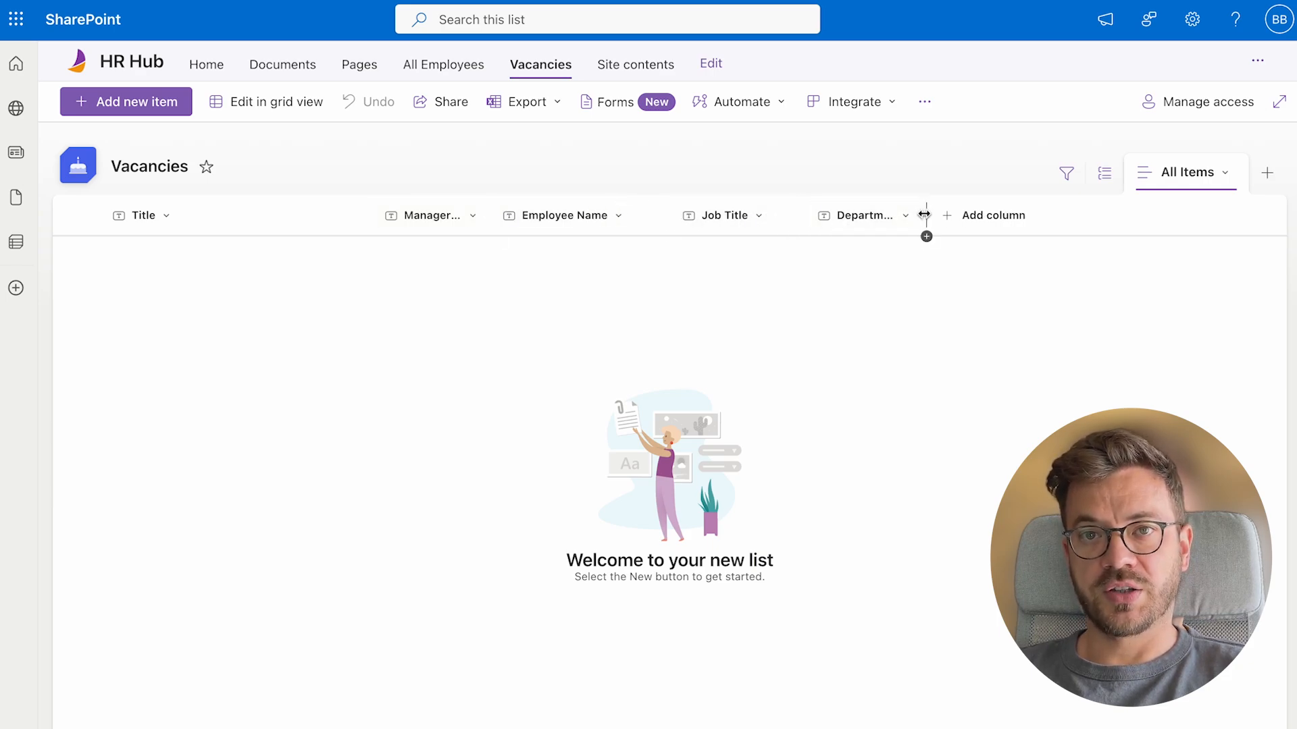
left_click_drag(924, 215, 950, 215)
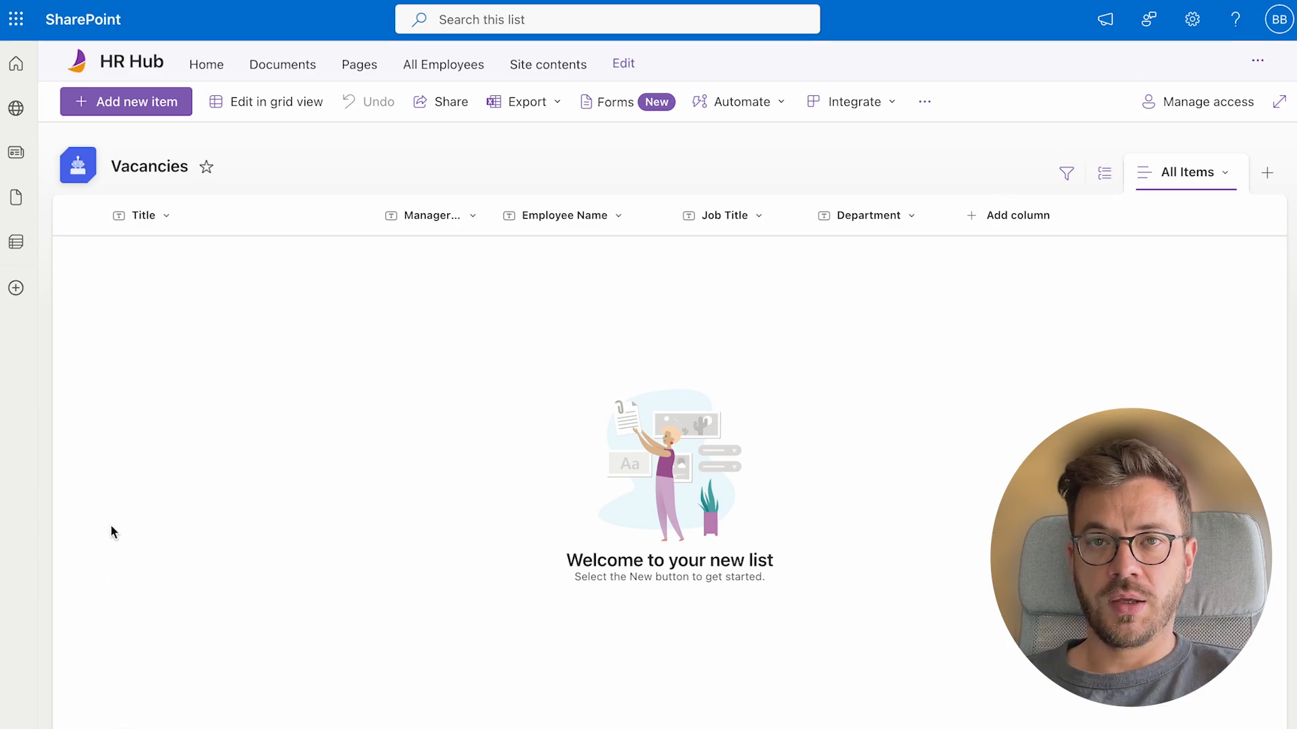
Save a Developer vacancy with the manager's e-mail, job title Developer and department Information Technology
left_click(136, 109)
type("Deve")
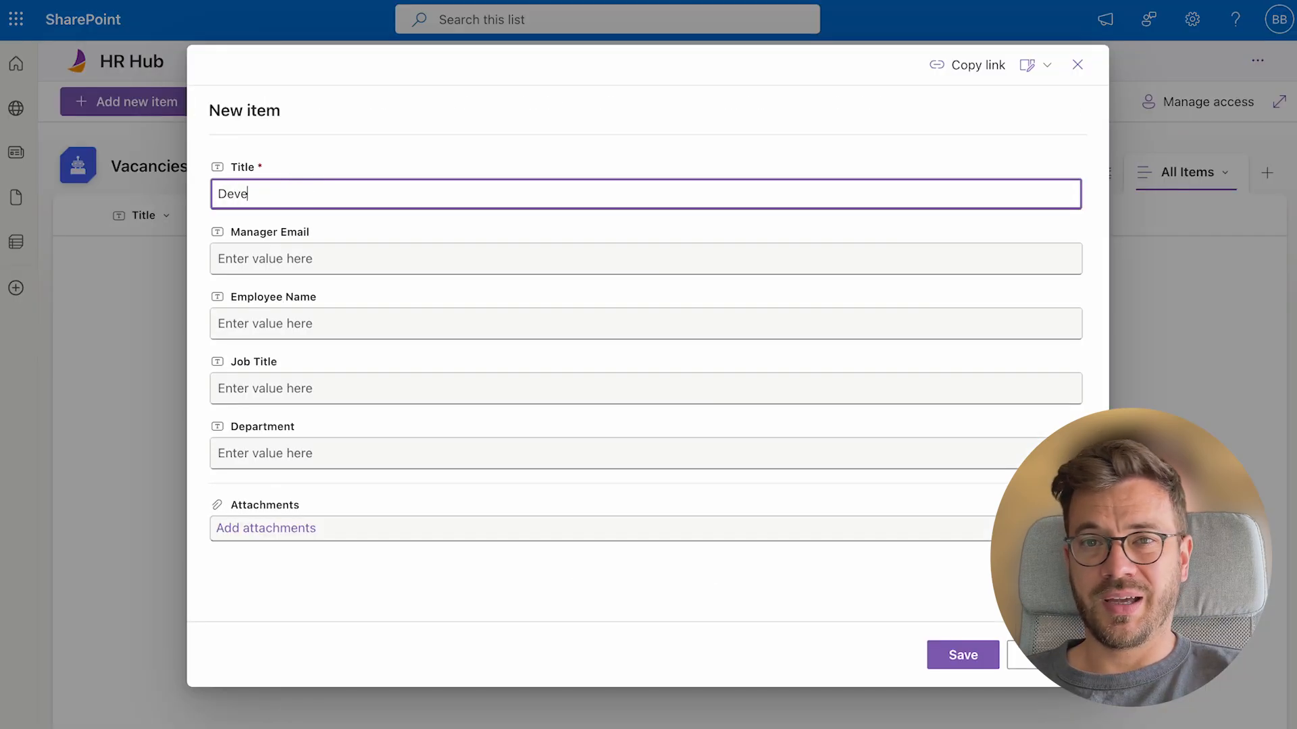
type("loper")
key("Tab")
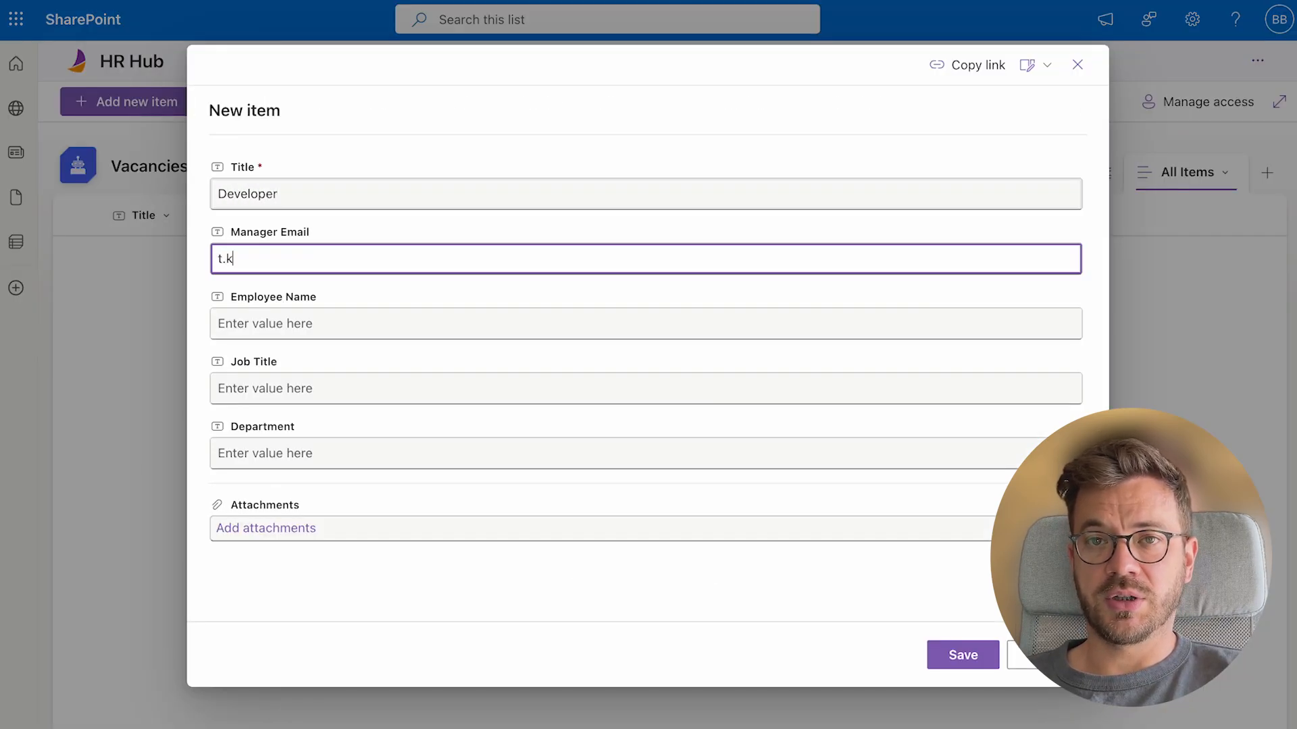
key("Tab")
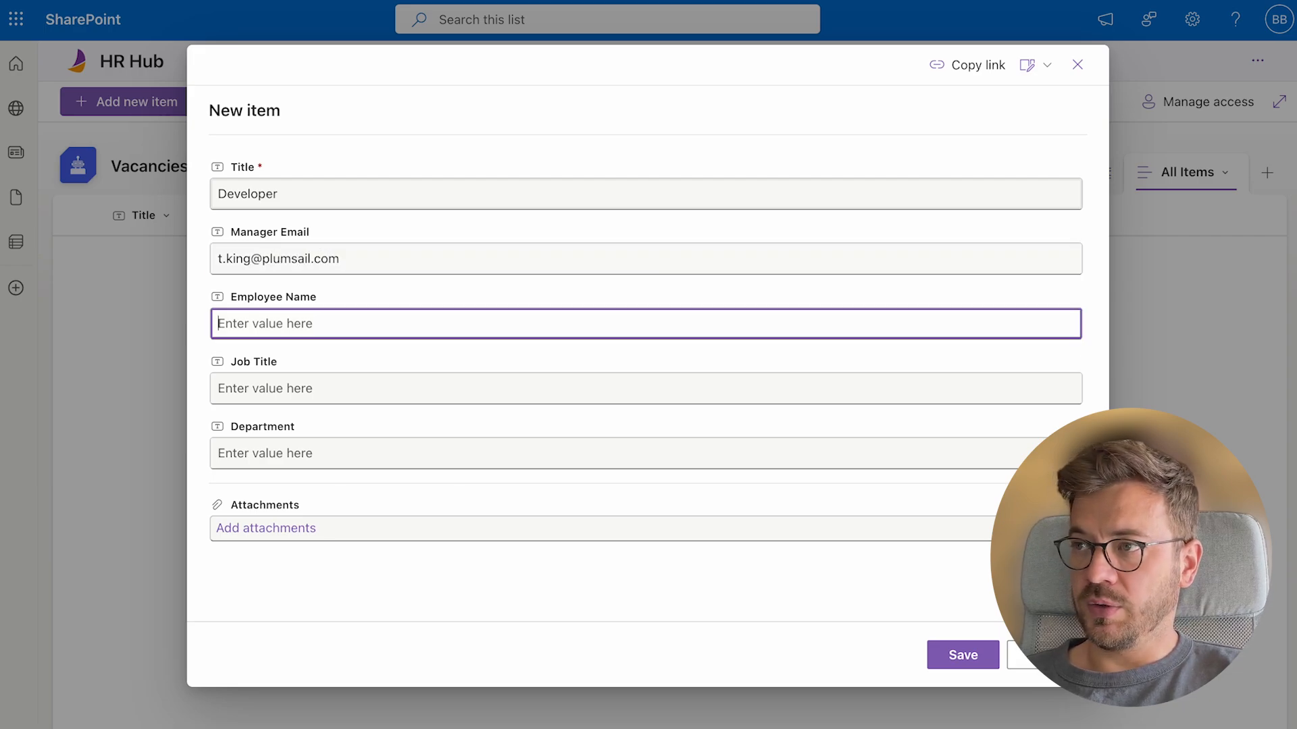
key("Tab")
type("Developer")
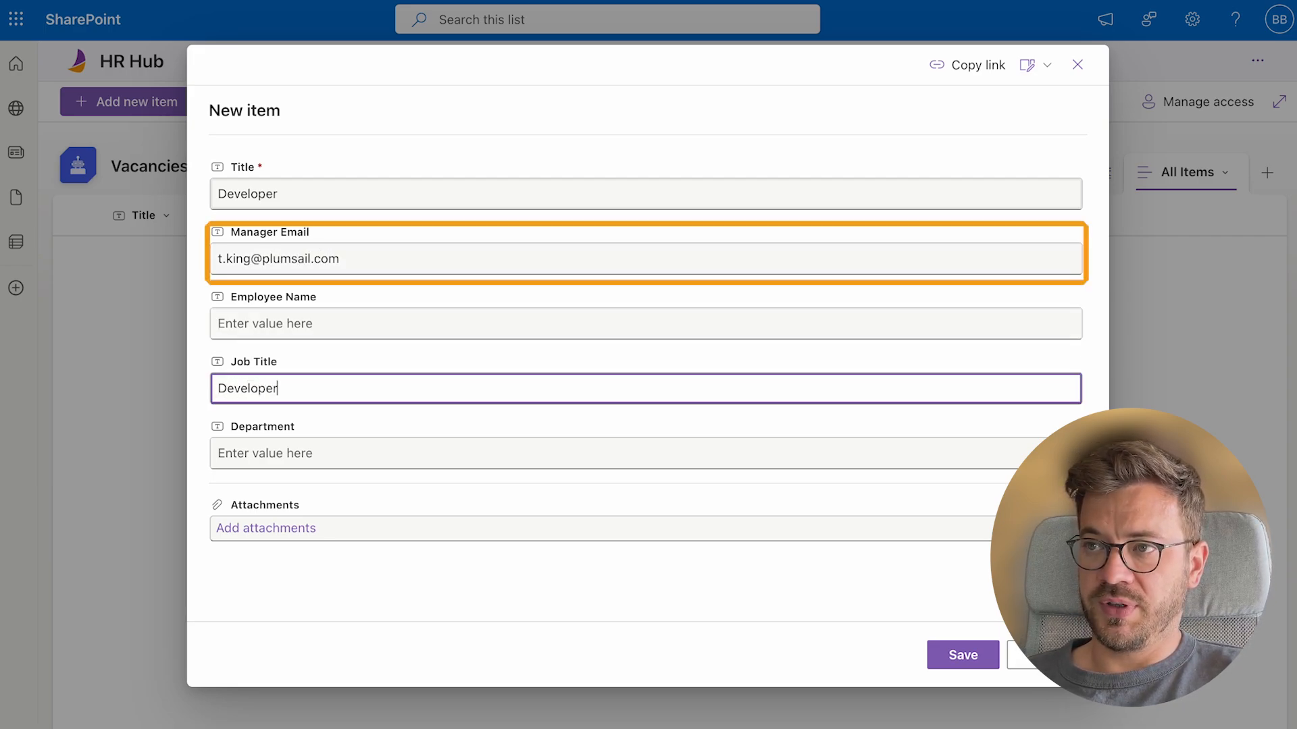
key("Tab")
type("Informatio")
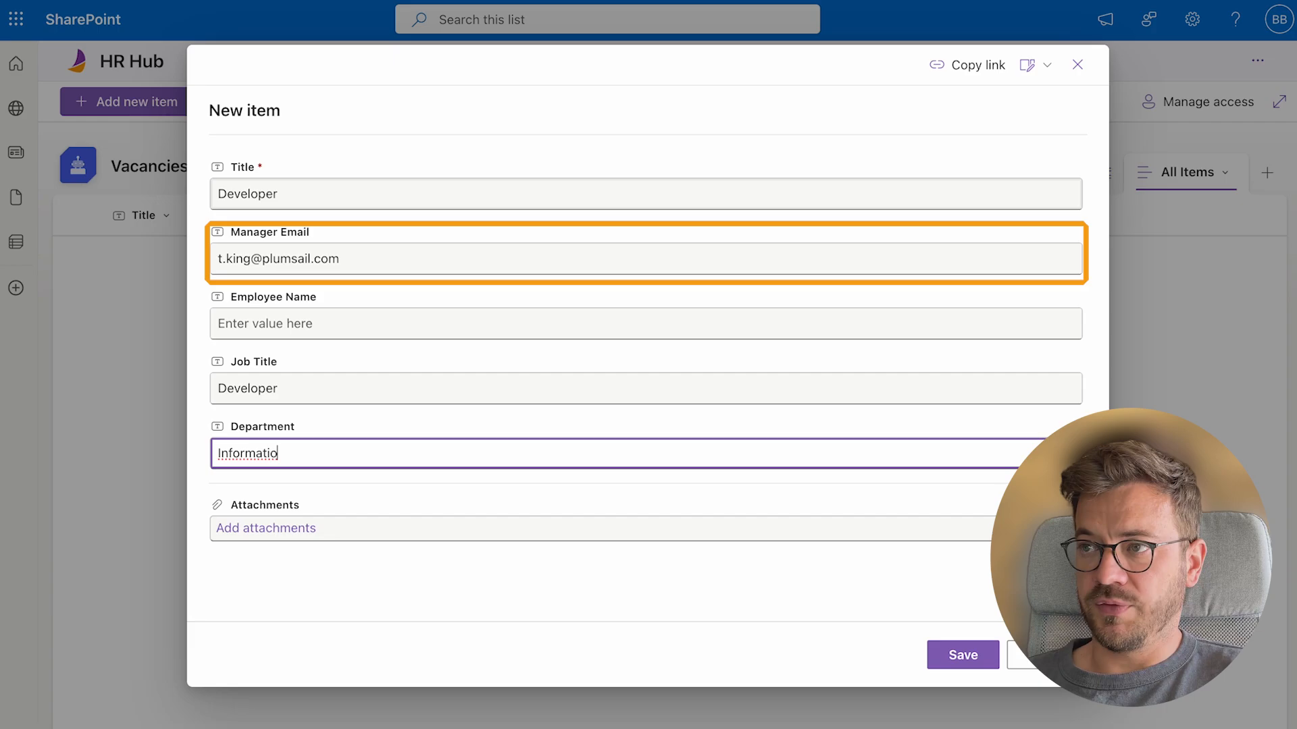
type("n Technology")
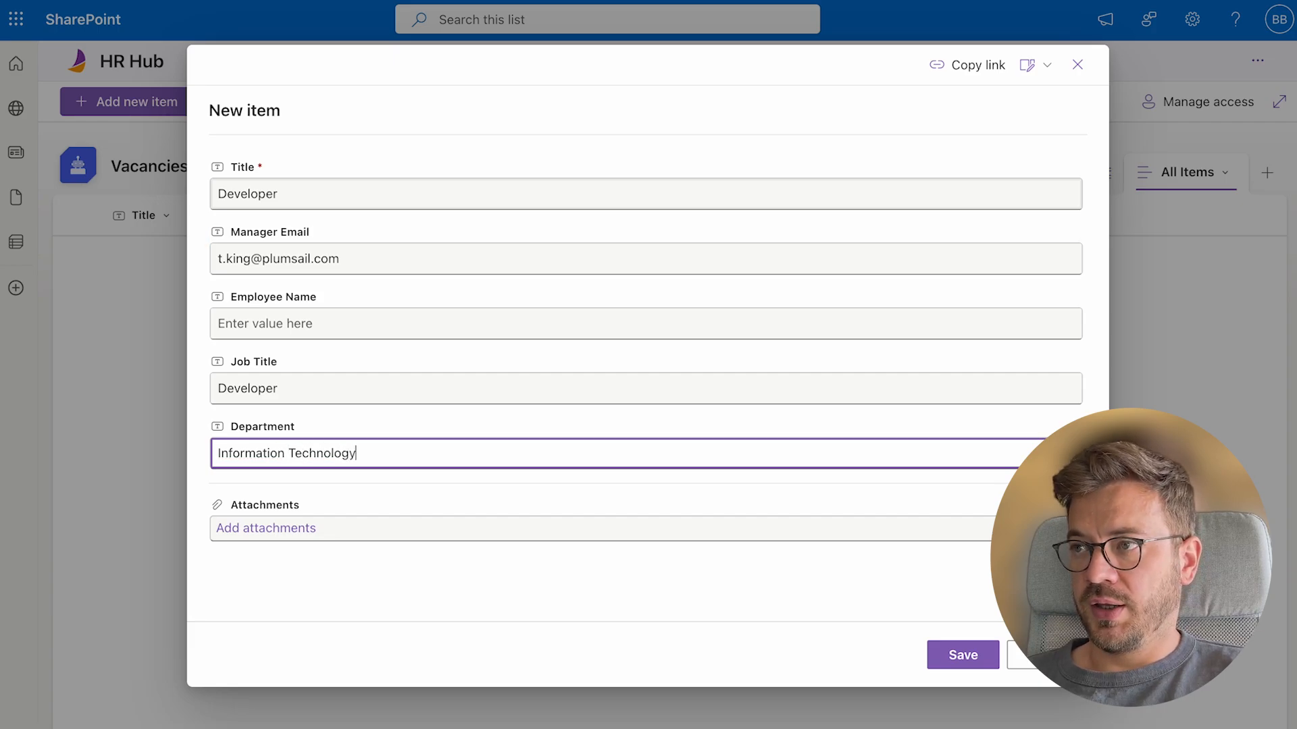
left_click(979, 663)
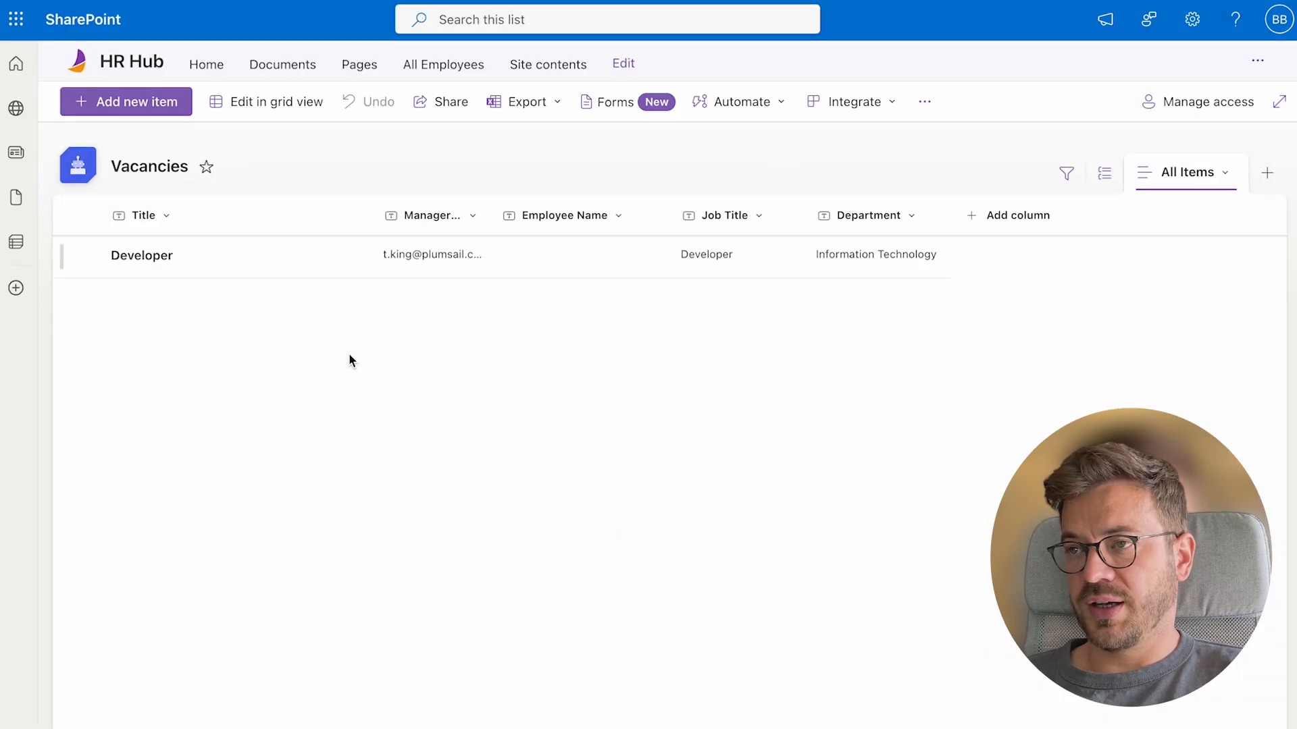
Start a QA Engineer vacancy item and enter the manager's e-mail
left_click(161, 110)
type("QA Engineer")
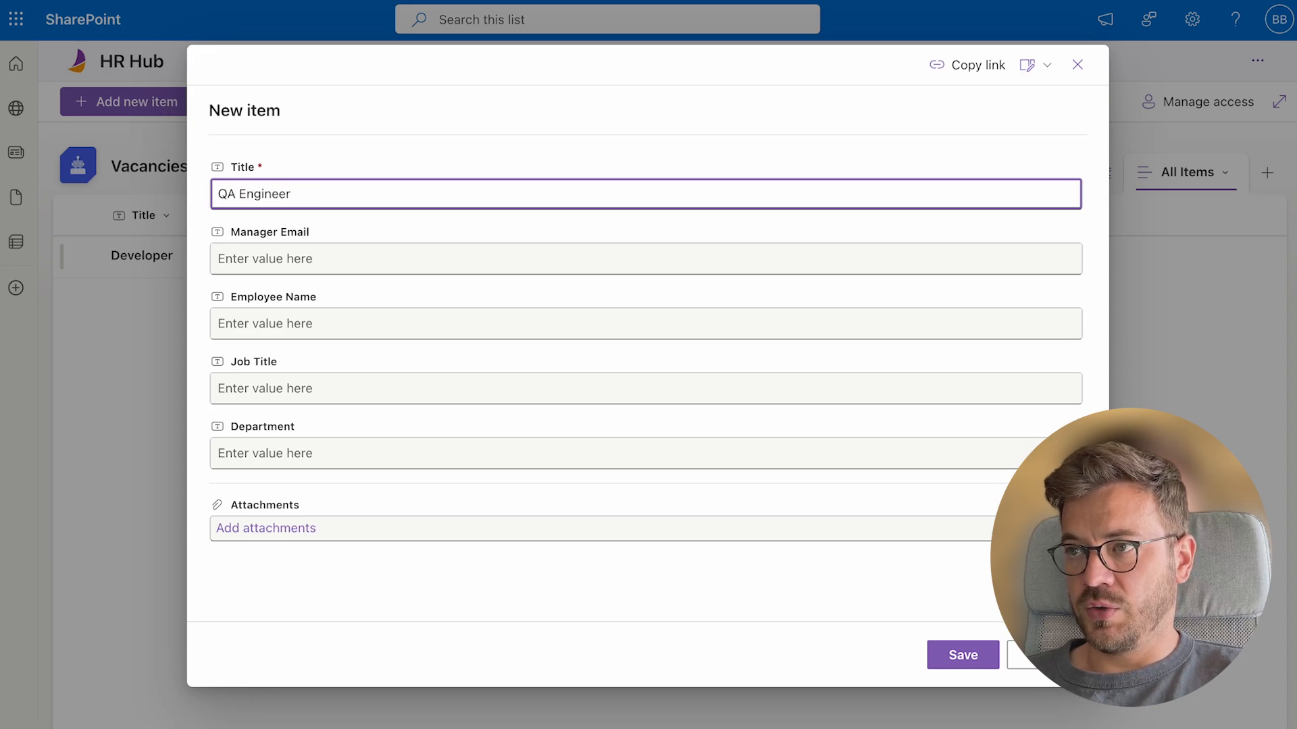
key("Tab")
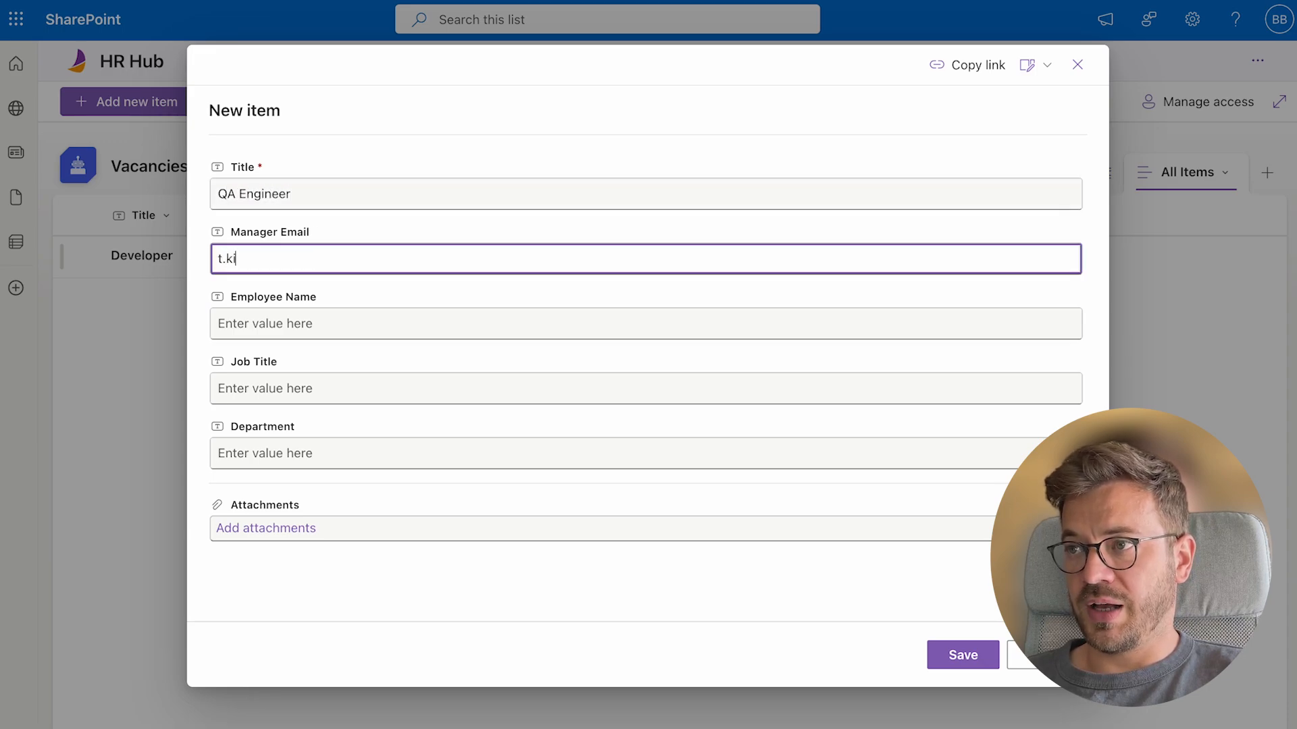
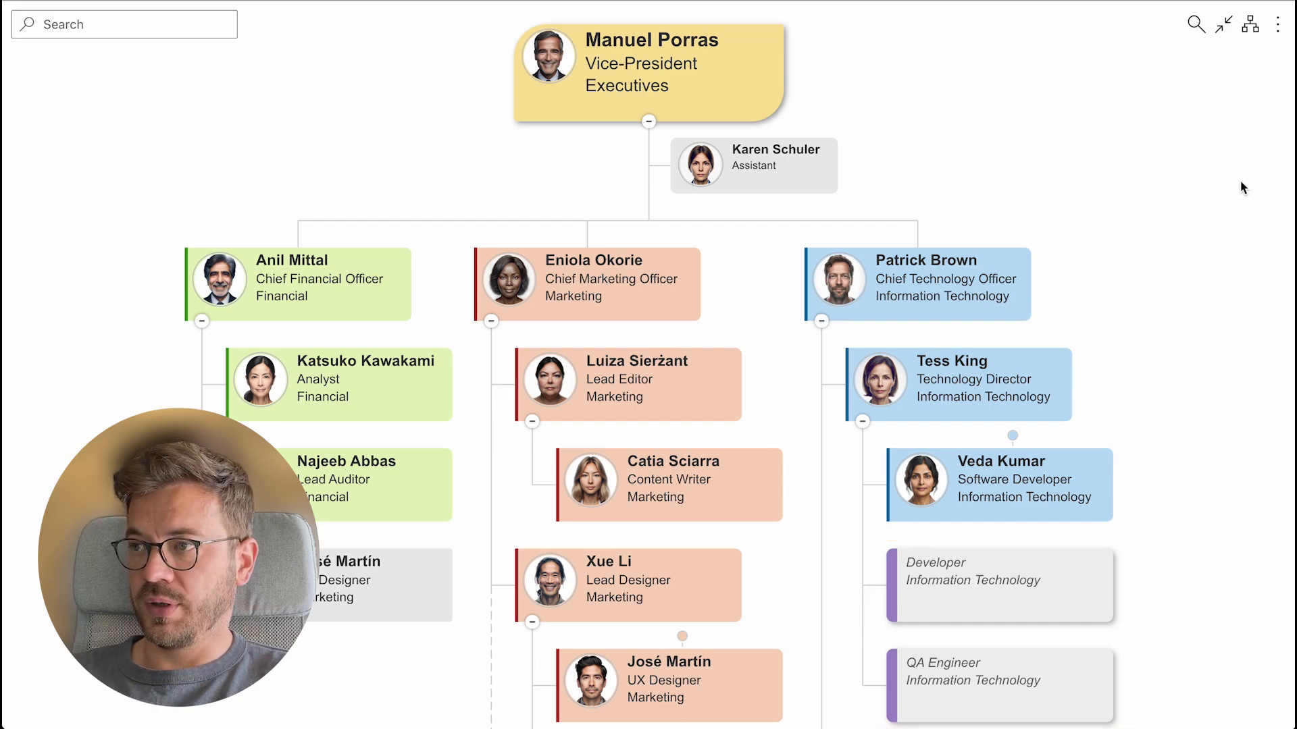
Open Manage vacancies from the org chart menu and cancel a new vacancy item
left_click(1280, 31)
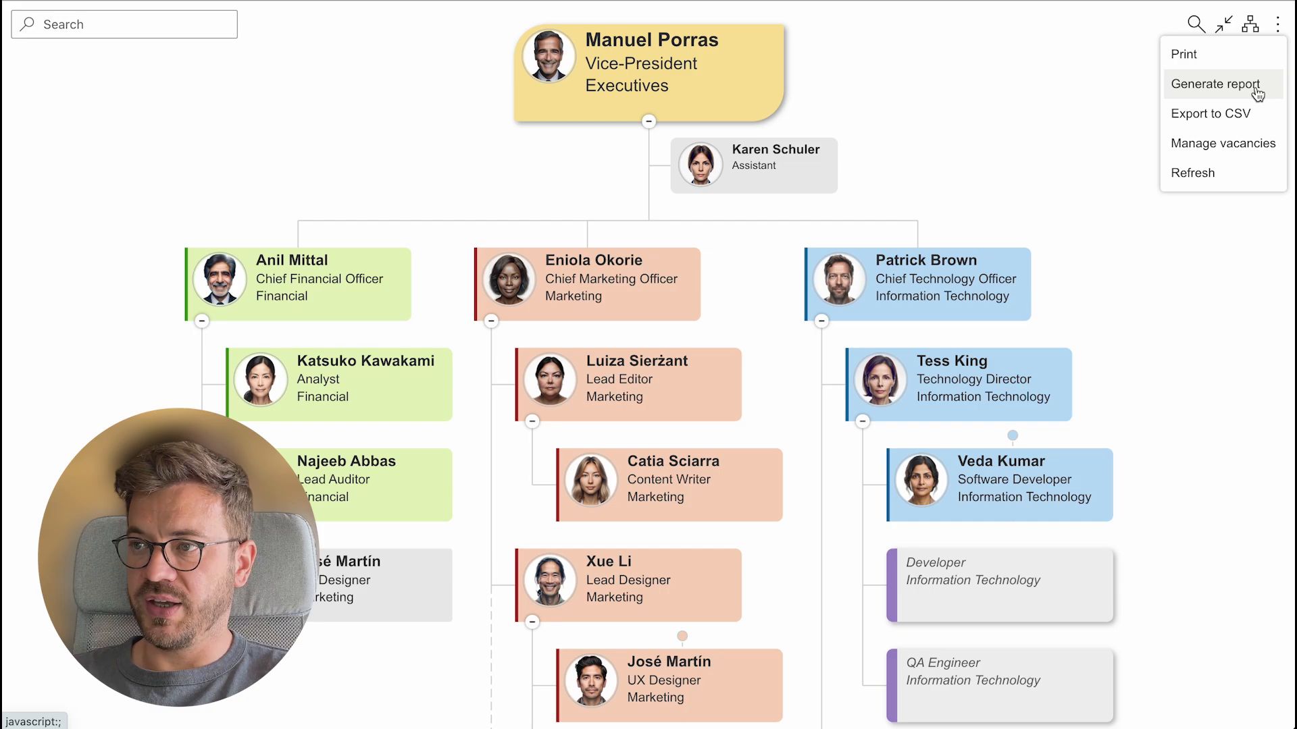
left_click(1245, 149)
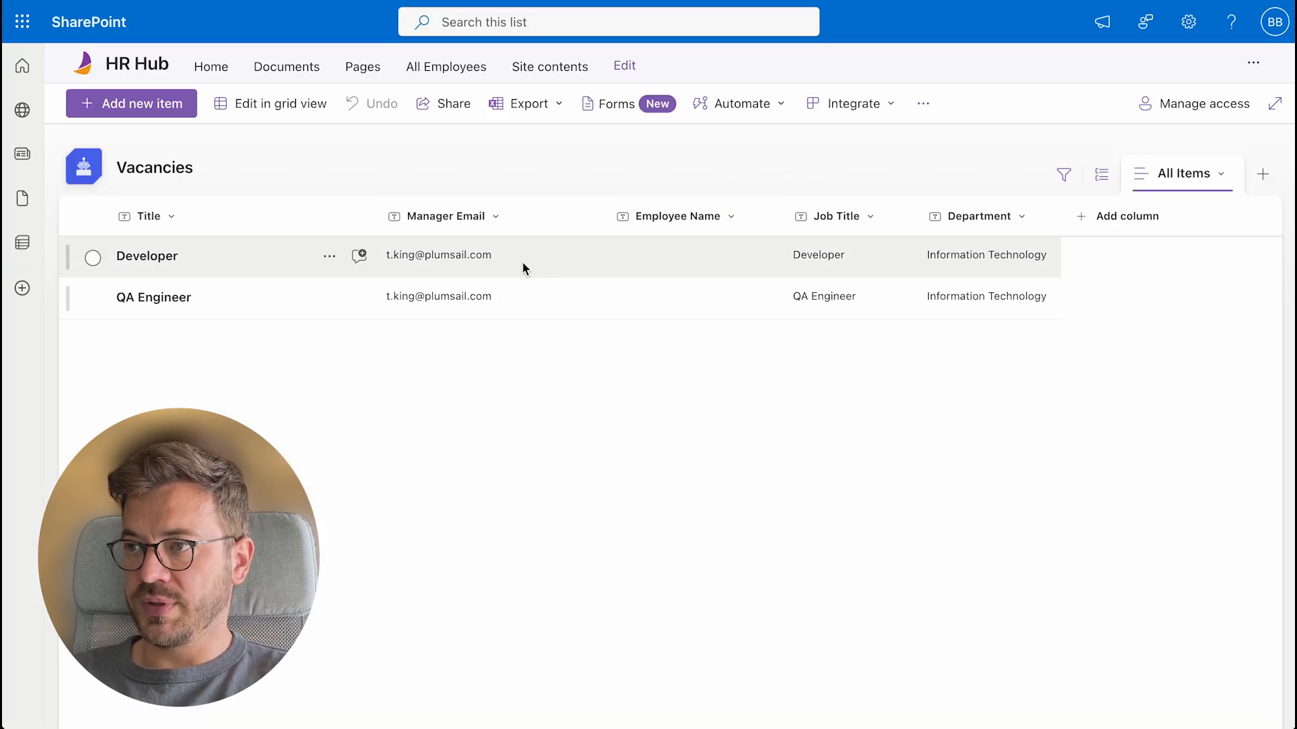
left_click(152, 116)
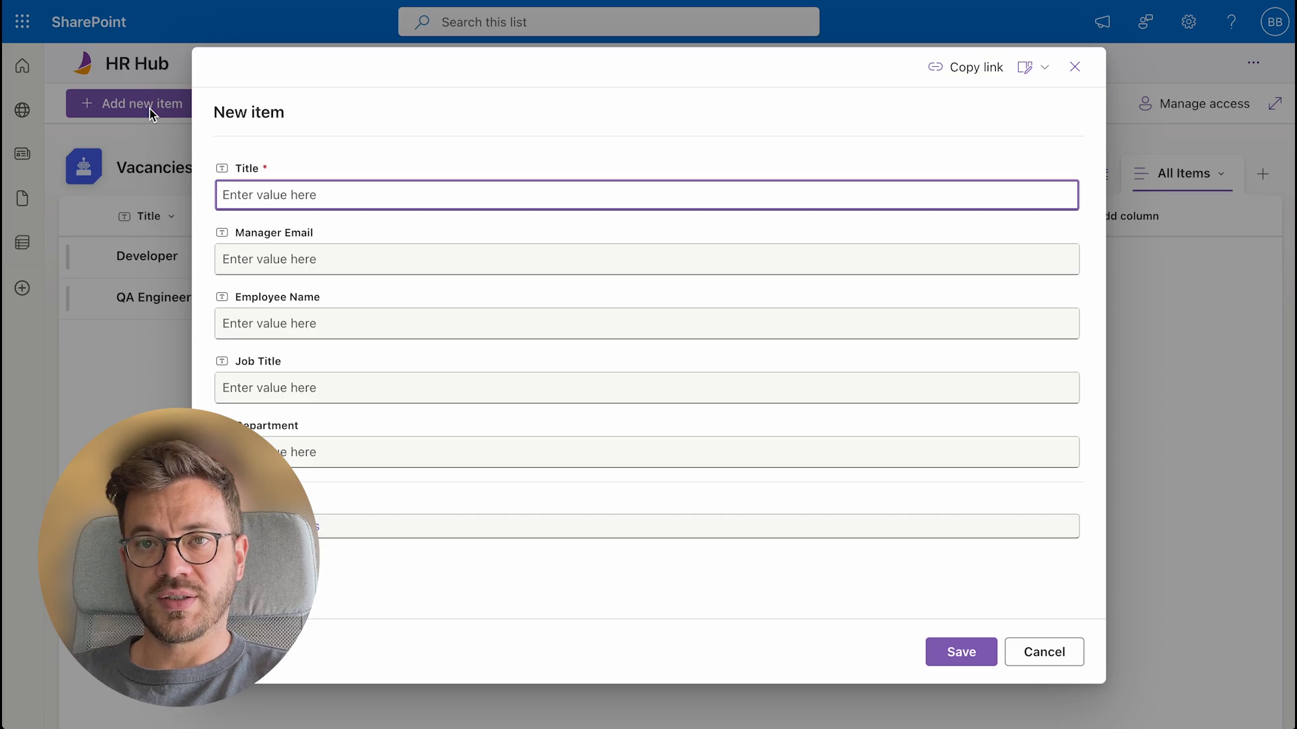
left_click(1077, 665)
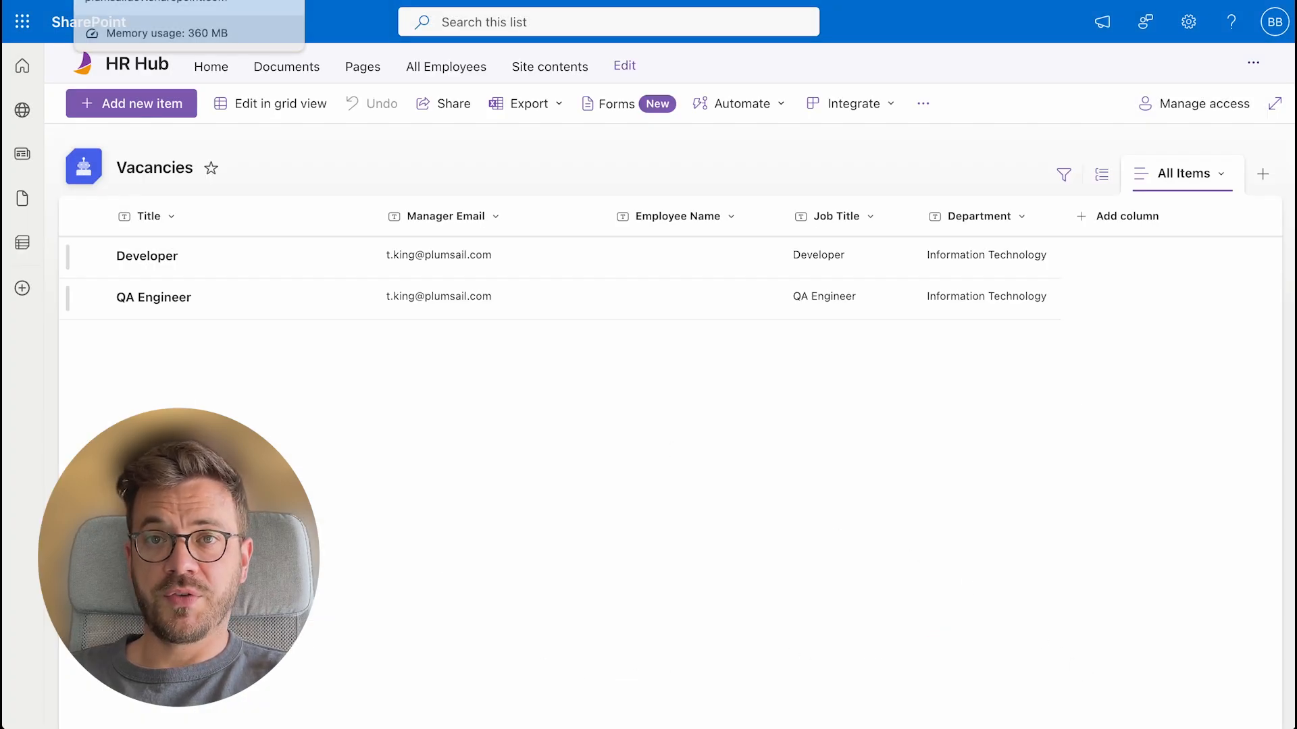
Return to the org chart page, exit full screen and put the HR Hub page into edit mode
left_click(188, 1)
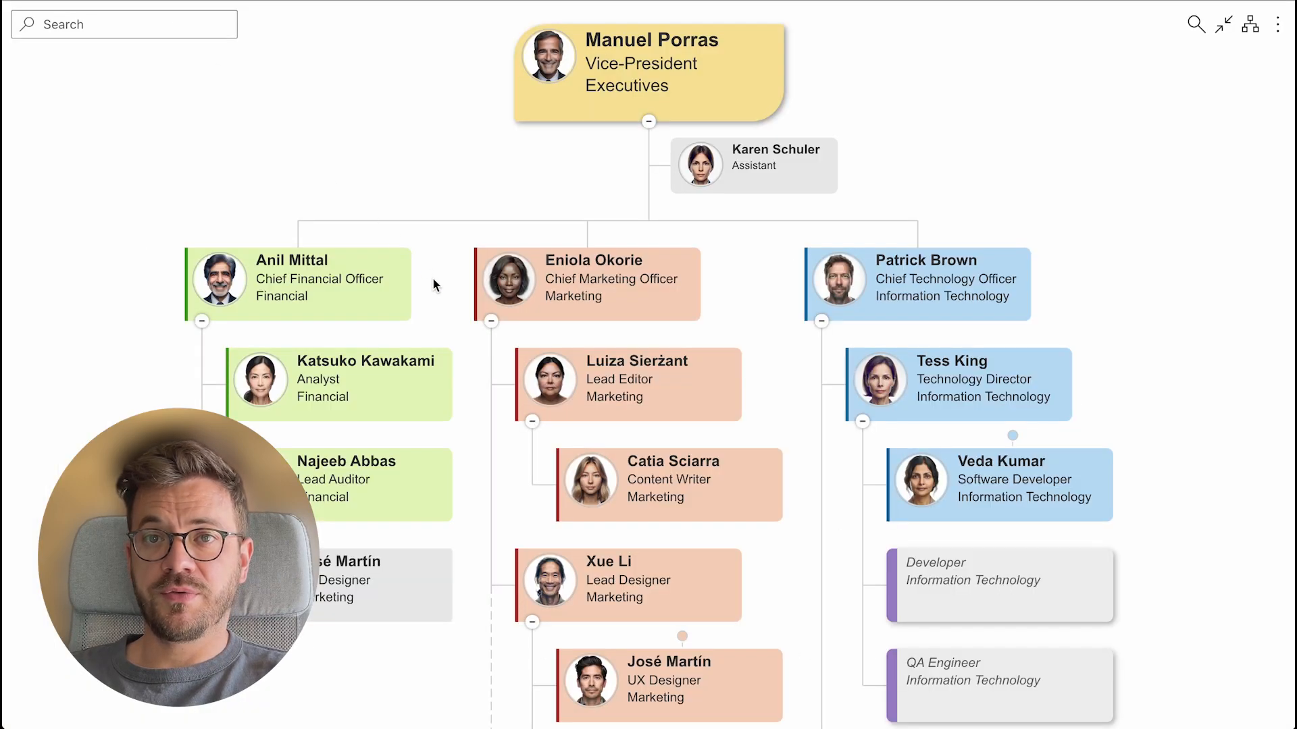
left_click(1223, 26)
left_click(1222, 99)
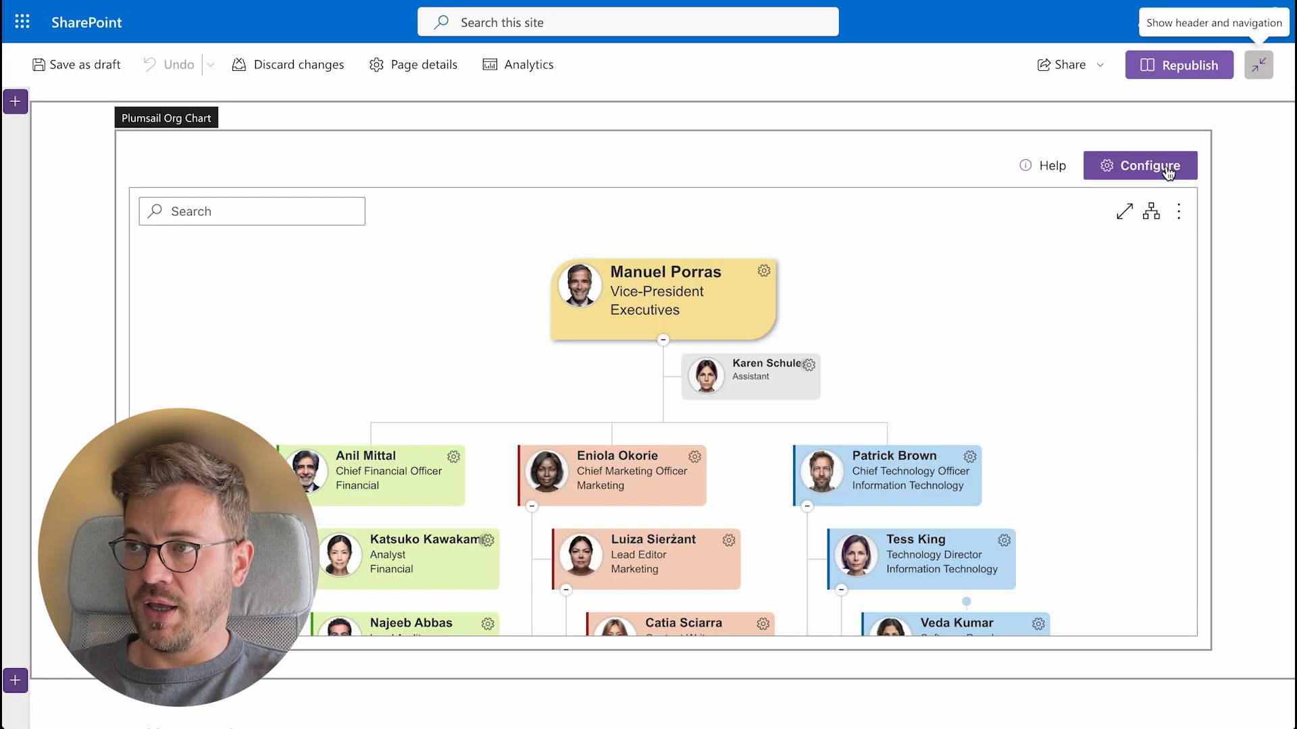
In the org chart Design settings, add a new box style rule named Vacancies
left_click(1167, 173)
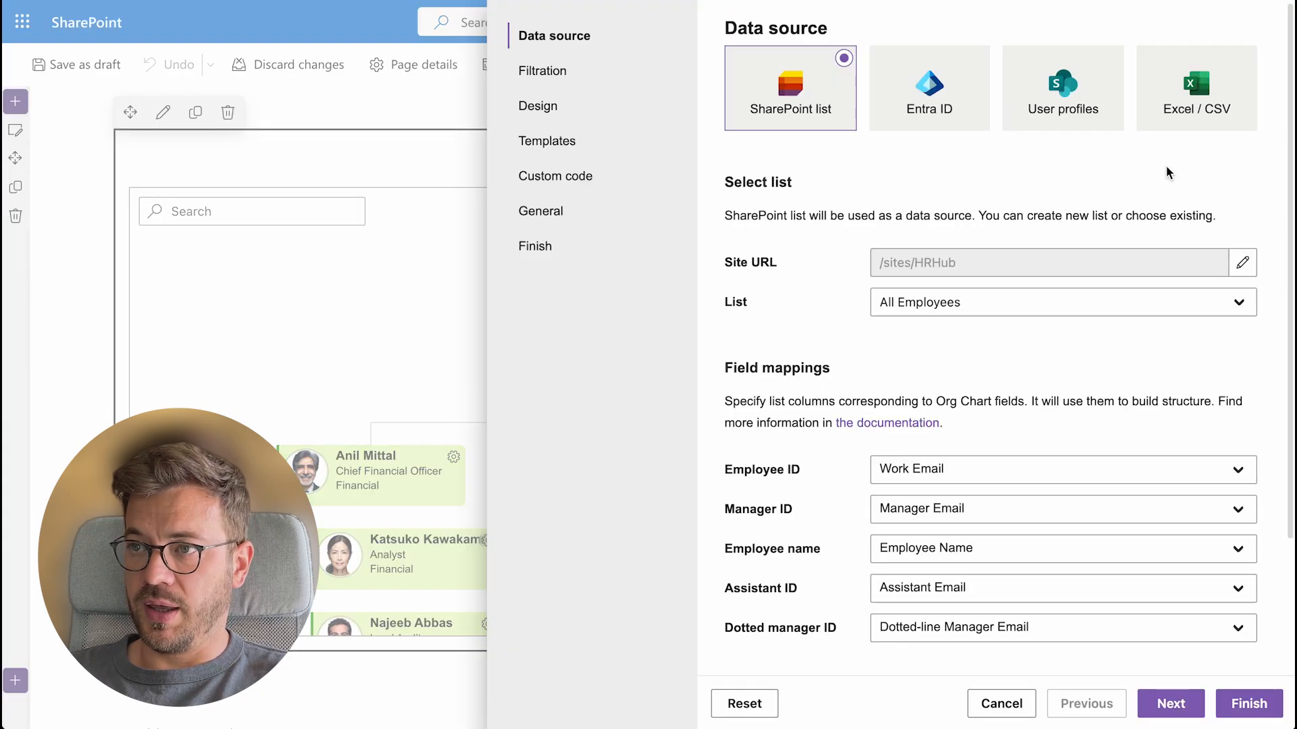
left_click(549, 113)
scroll(962, 423, "down", 1)
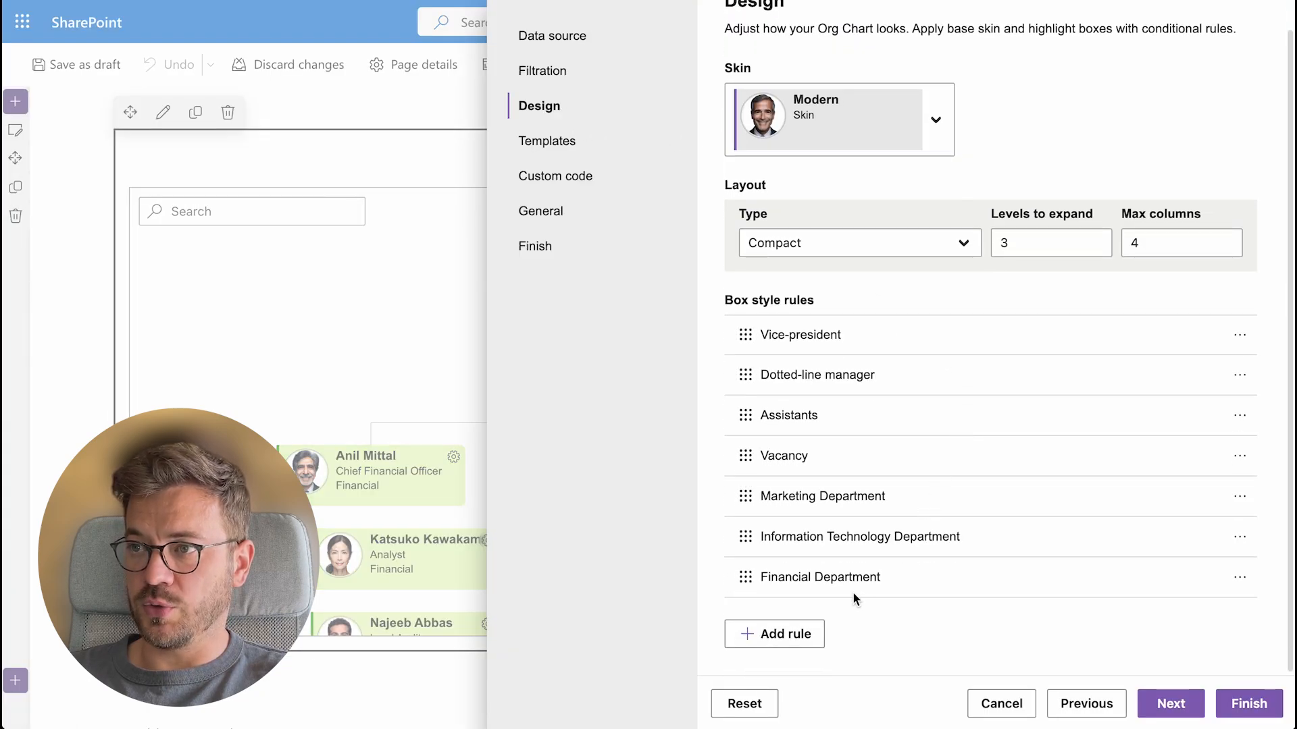
left_click(797, 632)
left_click(794, 38)
type("Vacancies")
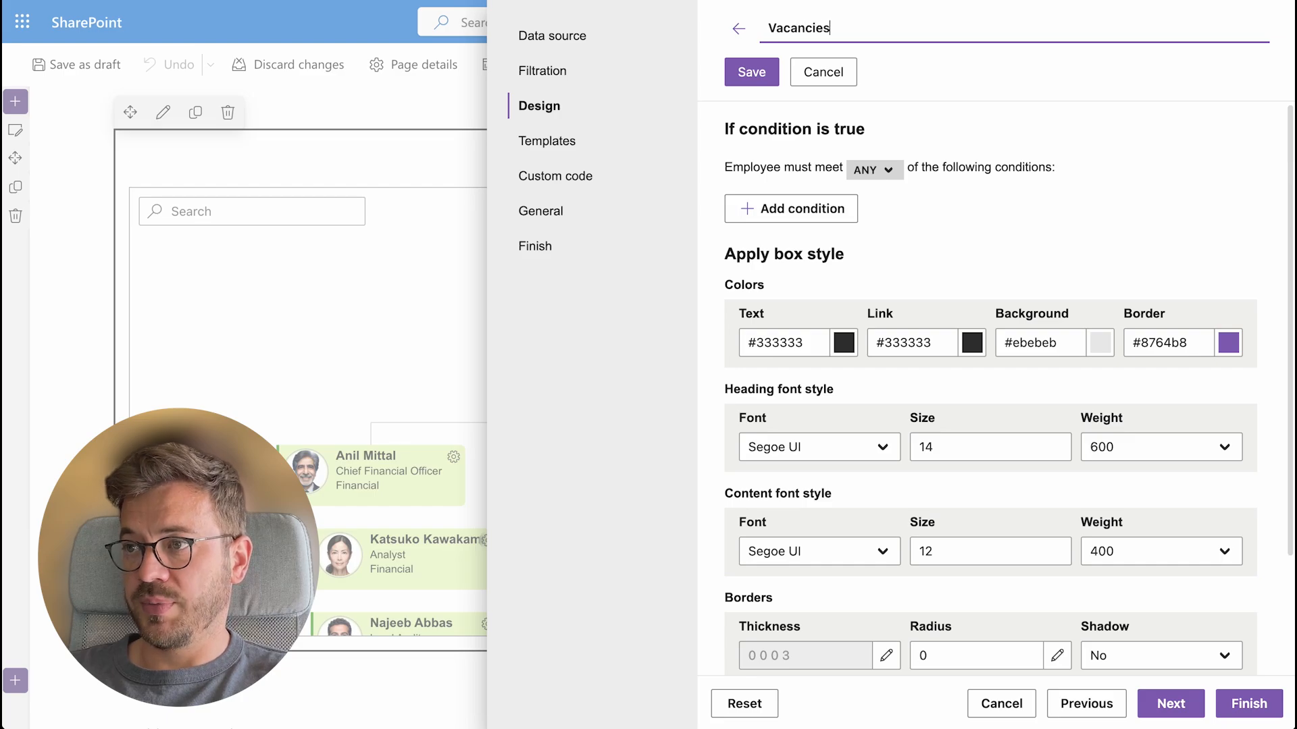
Give the rule the condition Box type is equal to Vacancy, then leave the rule editor
left_click(819, 209)
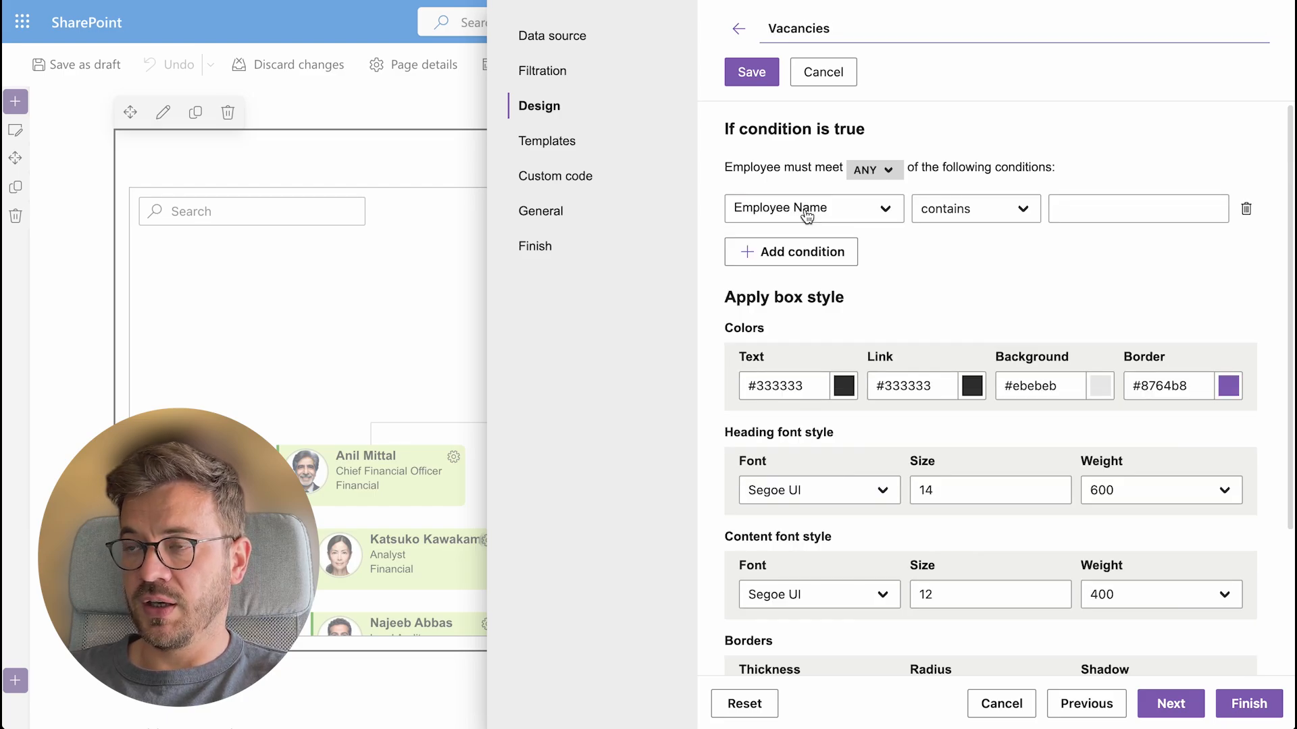
left_click(848, 209)
type("box")
left_click(834, 272)
left_click(1138, 209)
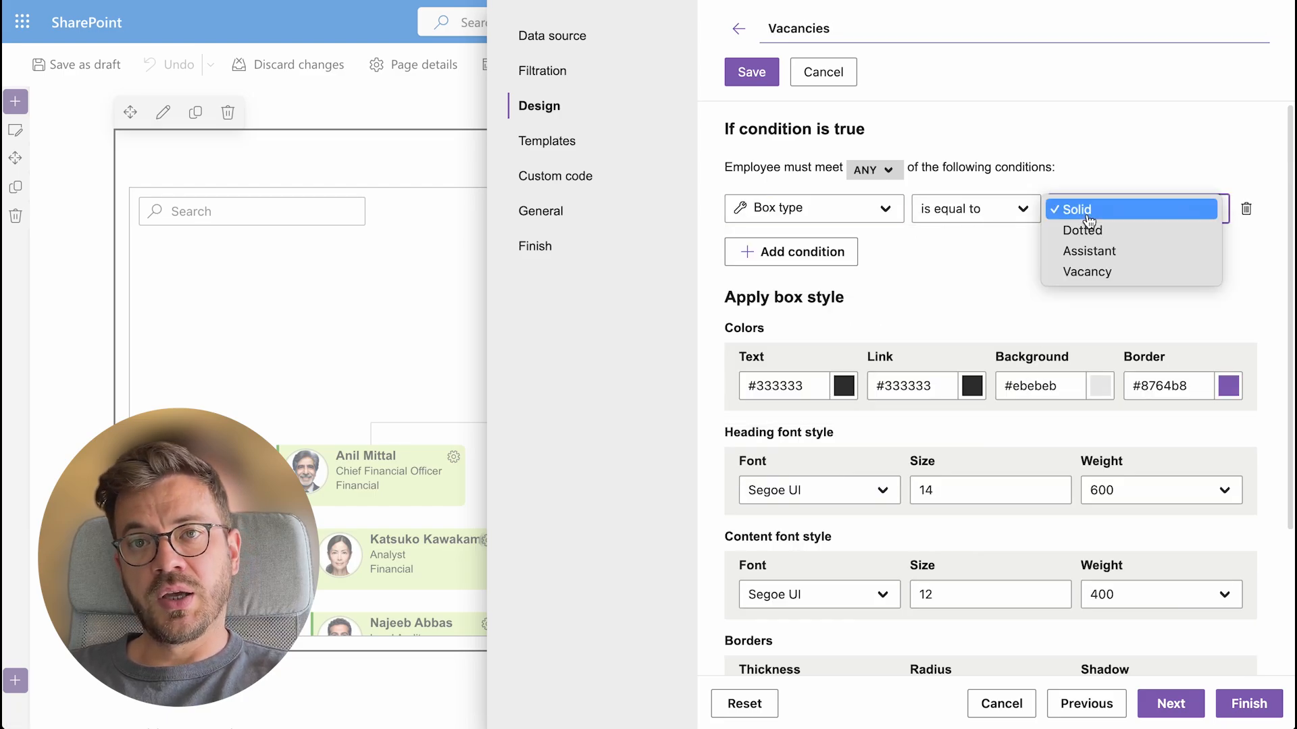
left_click(1129, 270)
scroll(1140, 337, "down", 3)
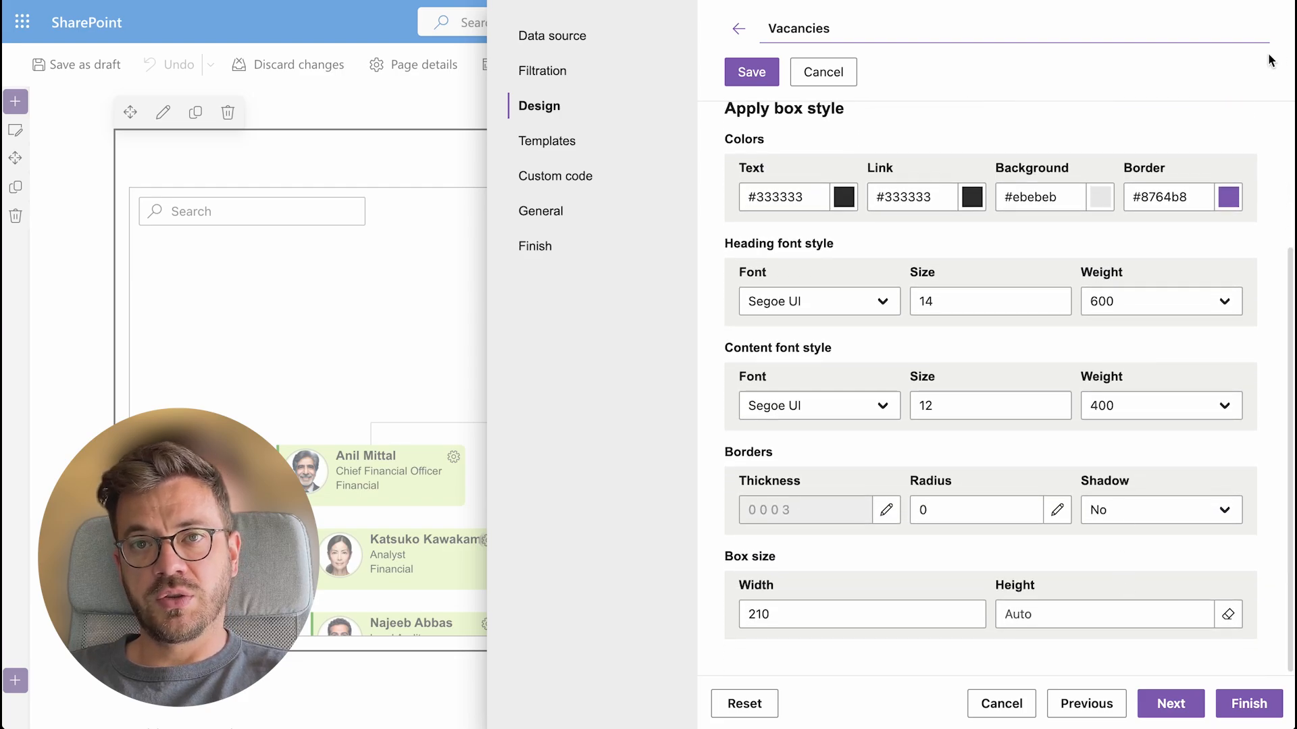
left_click(740, 32)
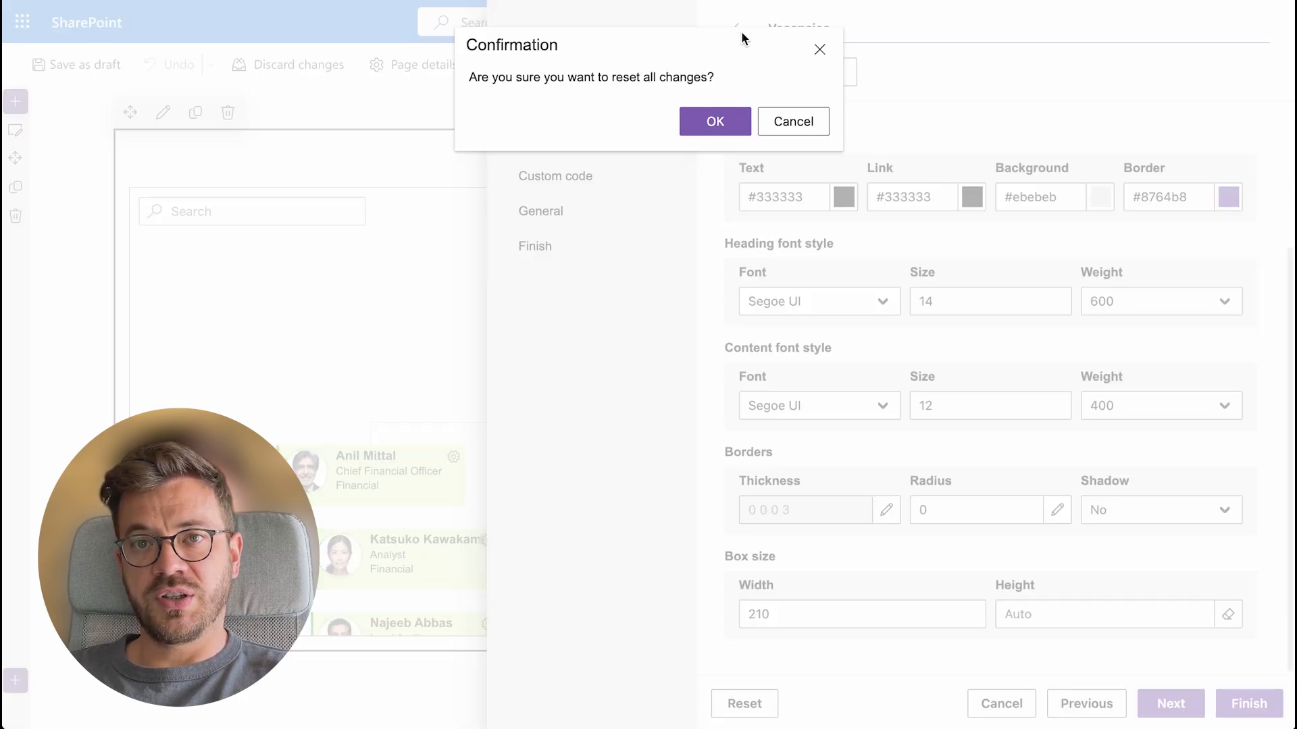
Discard all configuration changes and reopen the Org Chart web part's configuration
left_click(712, 122)
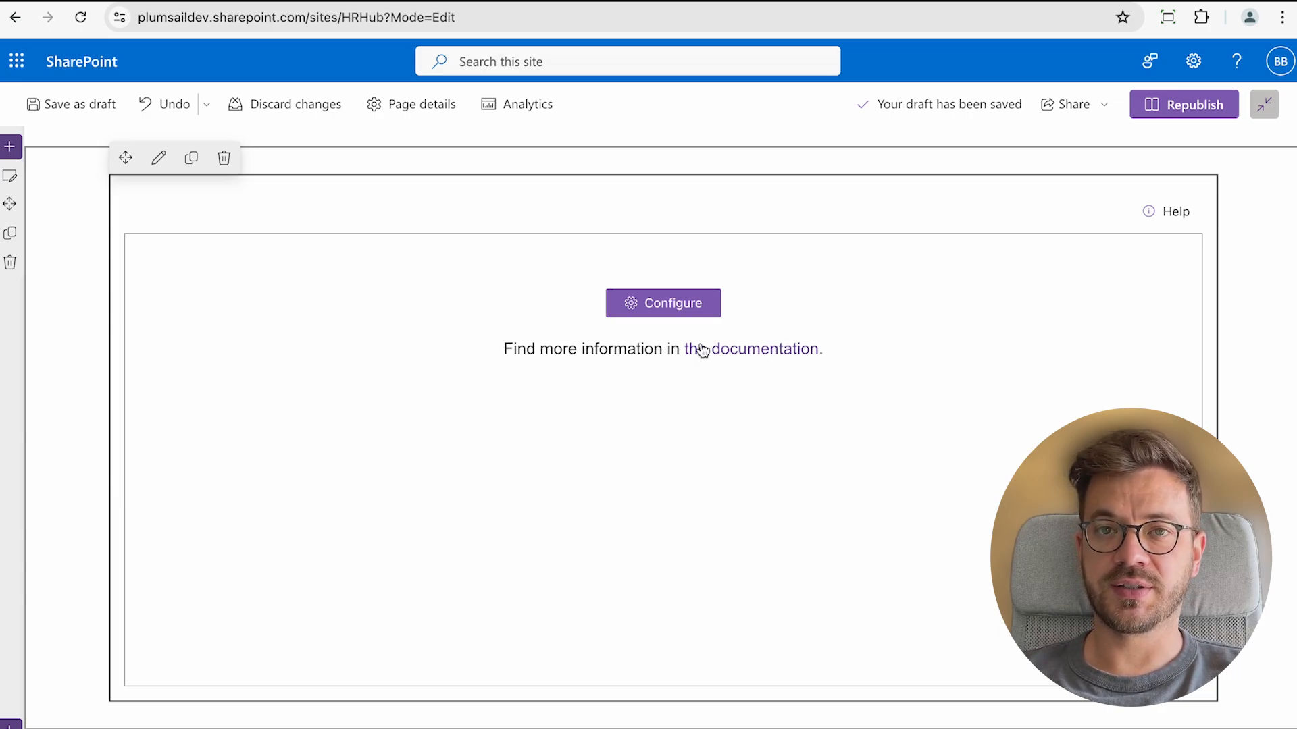
left_click(684, 310)
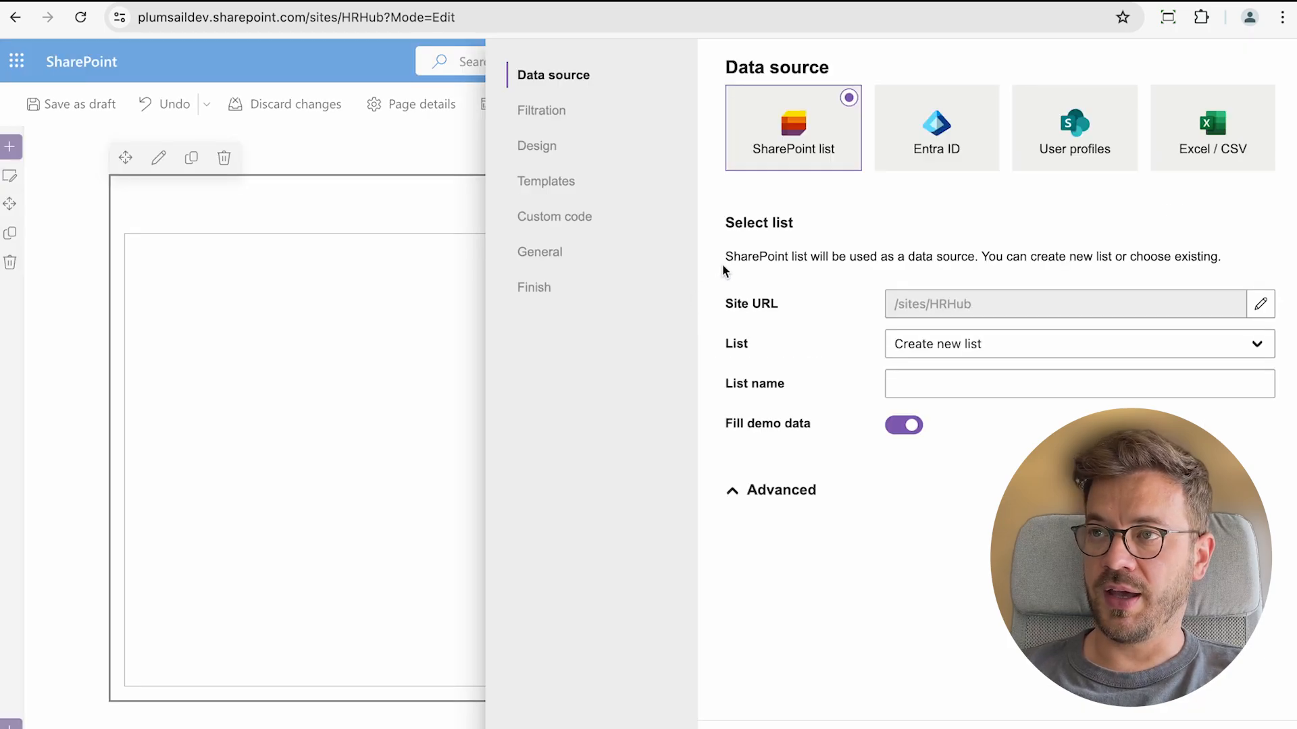
Use User profiles as the data source, map dotted managers to Dotted-line Manager, and enable vacancies
left_click(1073, 145)
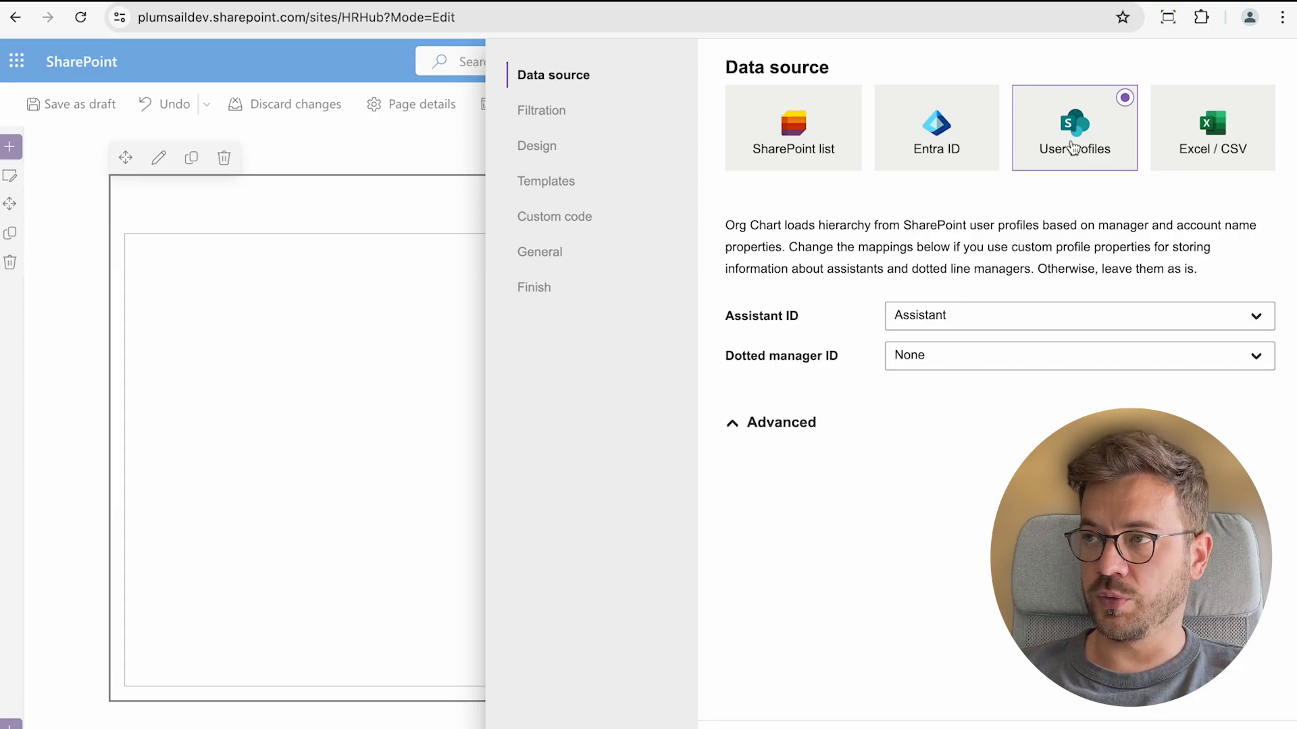
left_click(1009, 363)
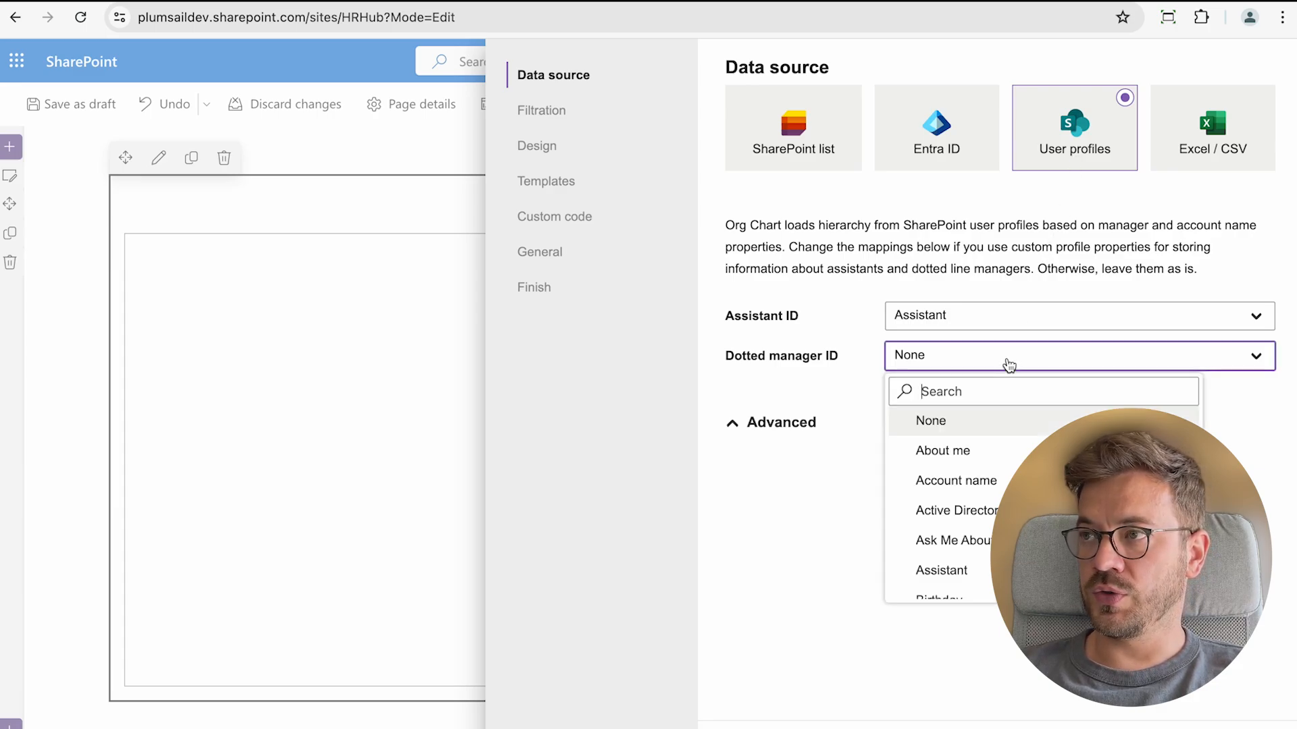
type("dotted")
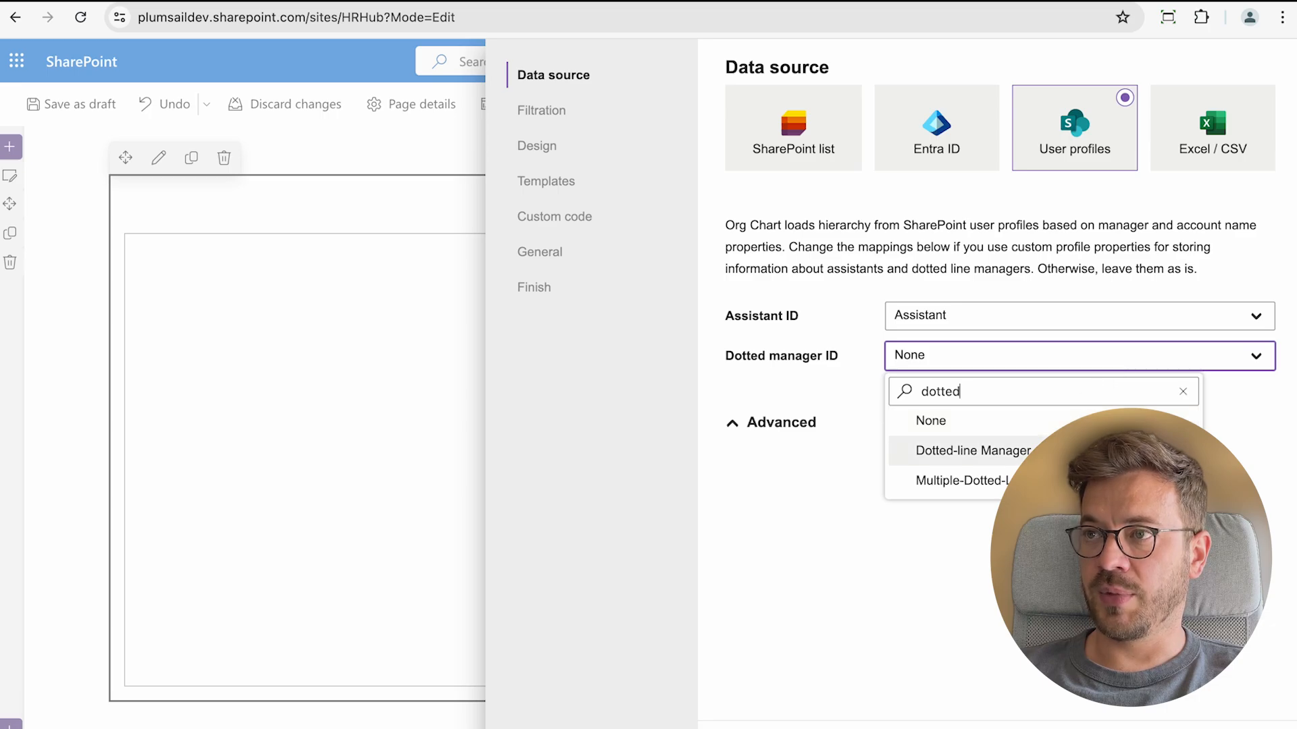
left_click(965, 451)
left_click(730, 428)
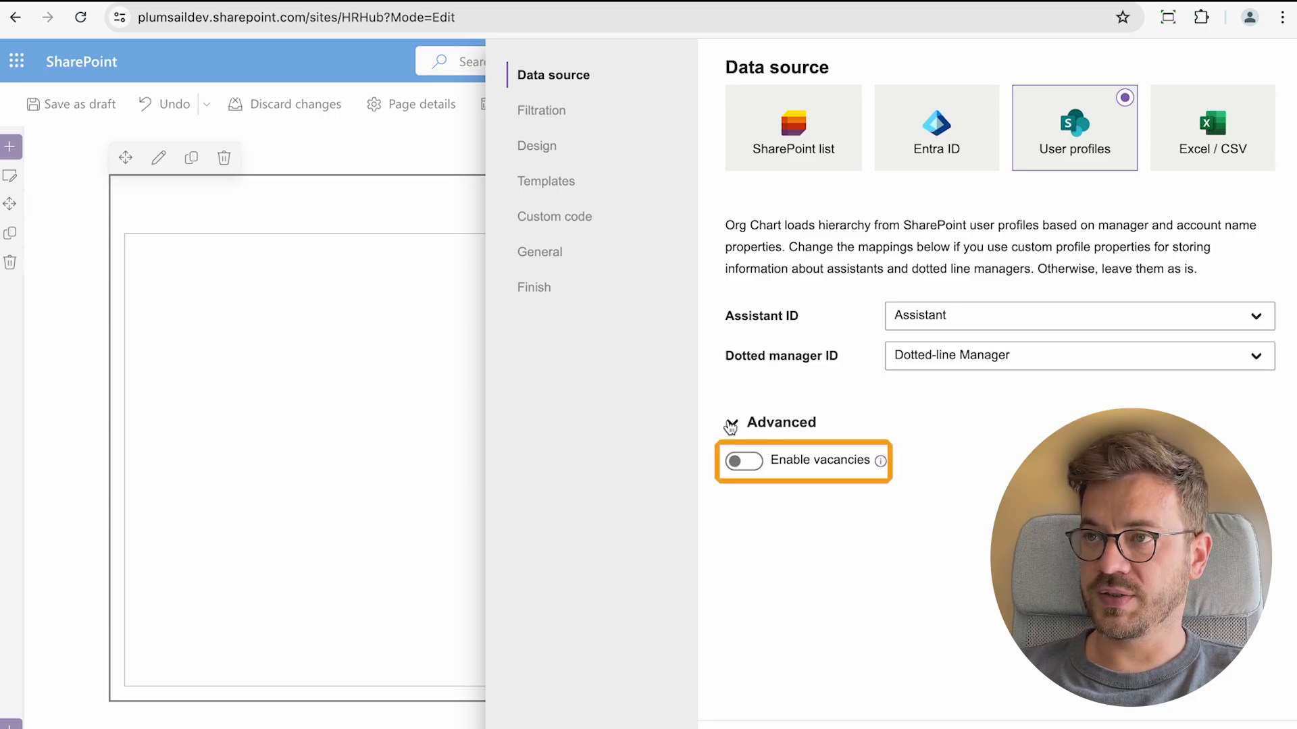
left_click(747, 462)
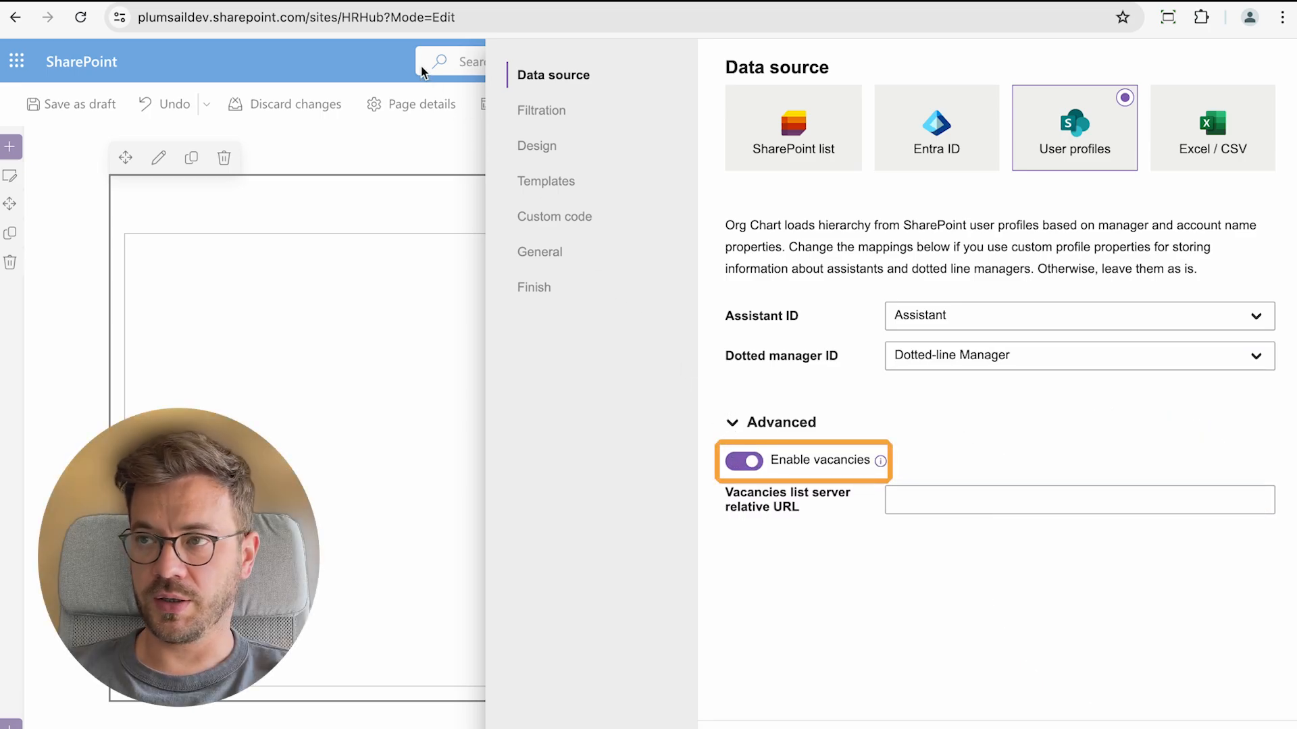
Set the vacancies list URL to /sites/HRHub/Lists/Vacancies using the site path from the address bar
left_click(308, 20)
left_click(308, 19)
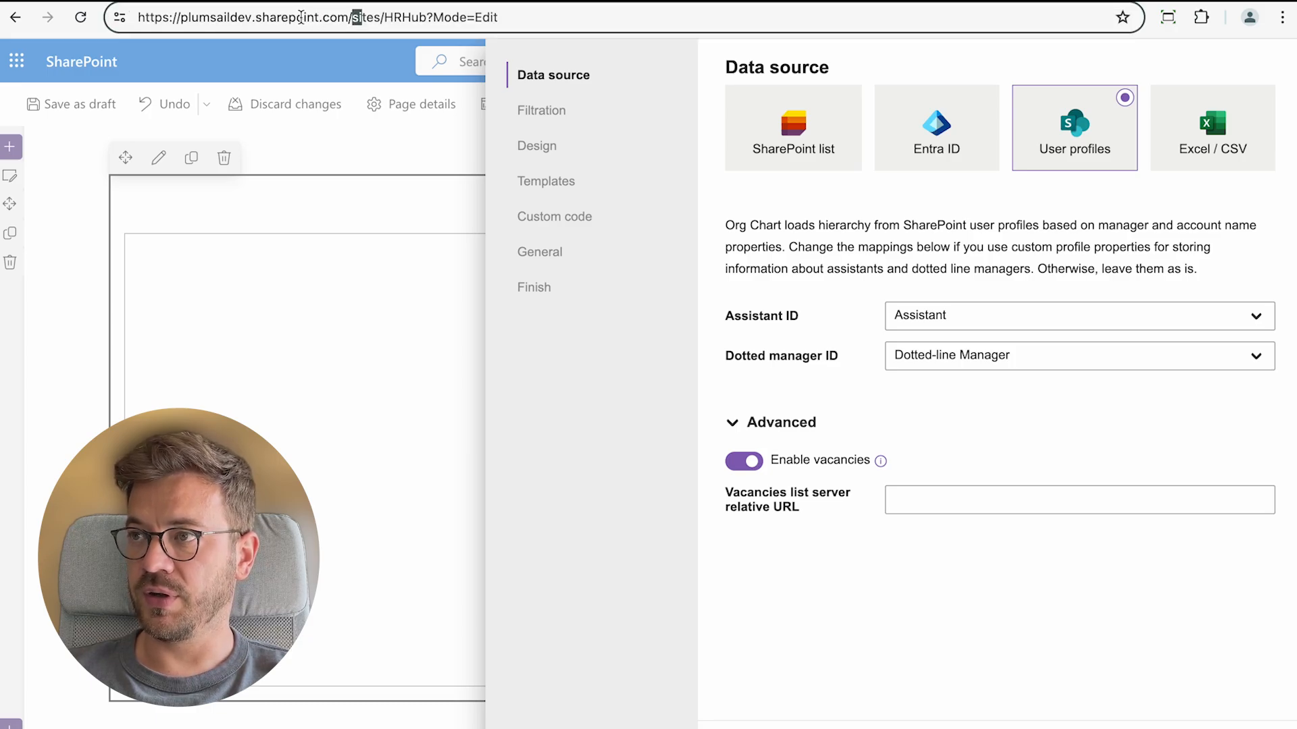
left_click_drag(348, 18, 424, 19)
key("ctrl+c")
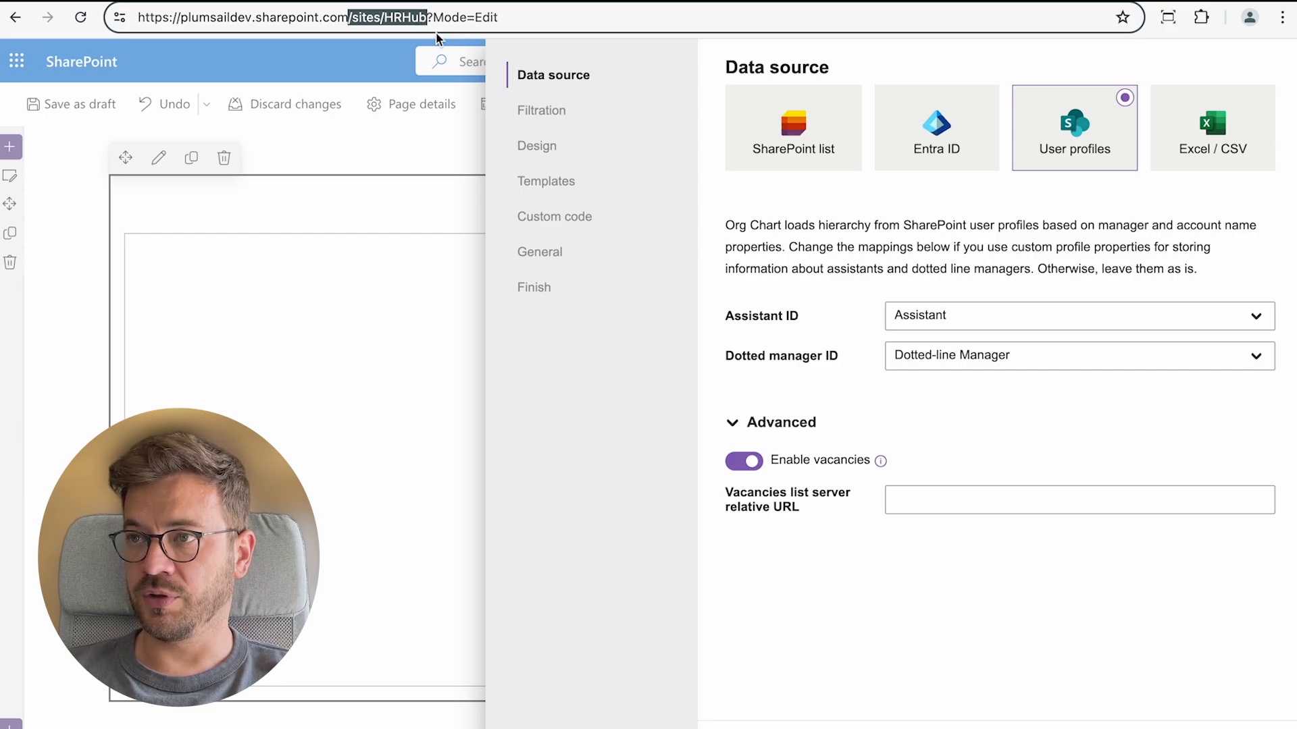
left_click(957, 493)
key("ctrl+v")
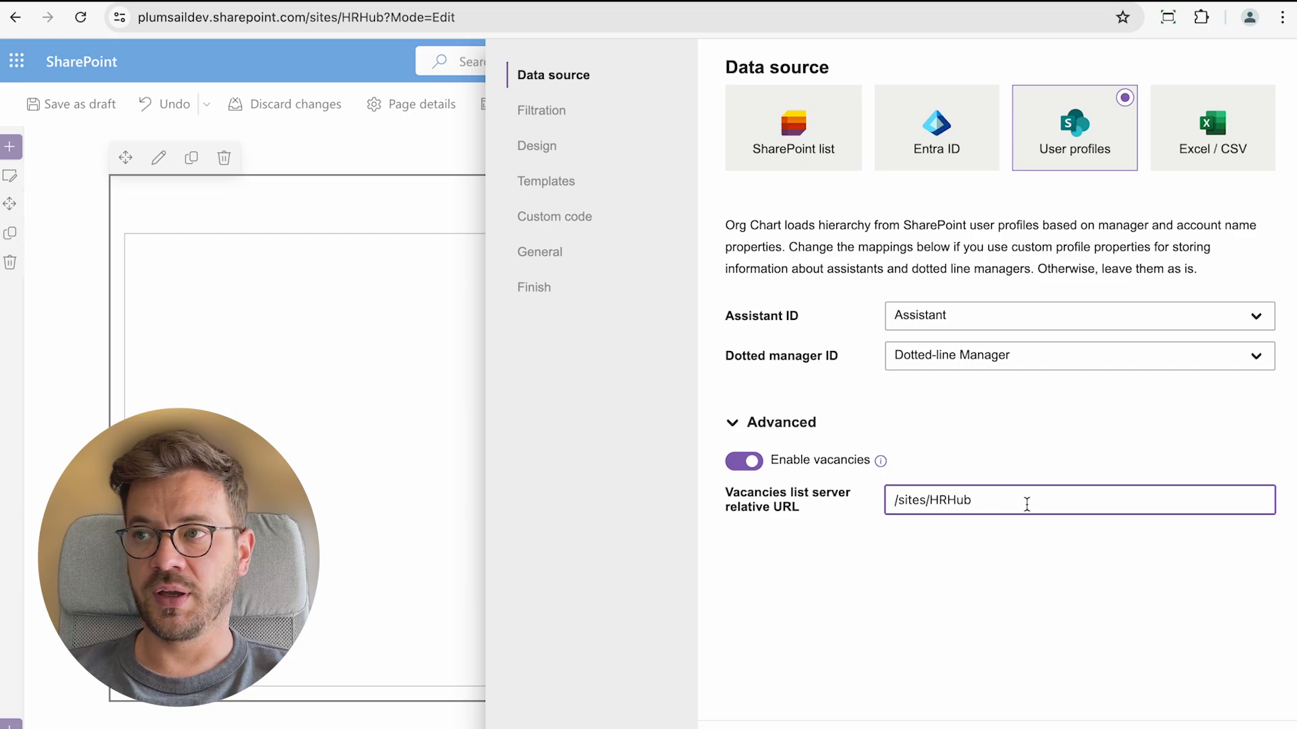
type("/L")
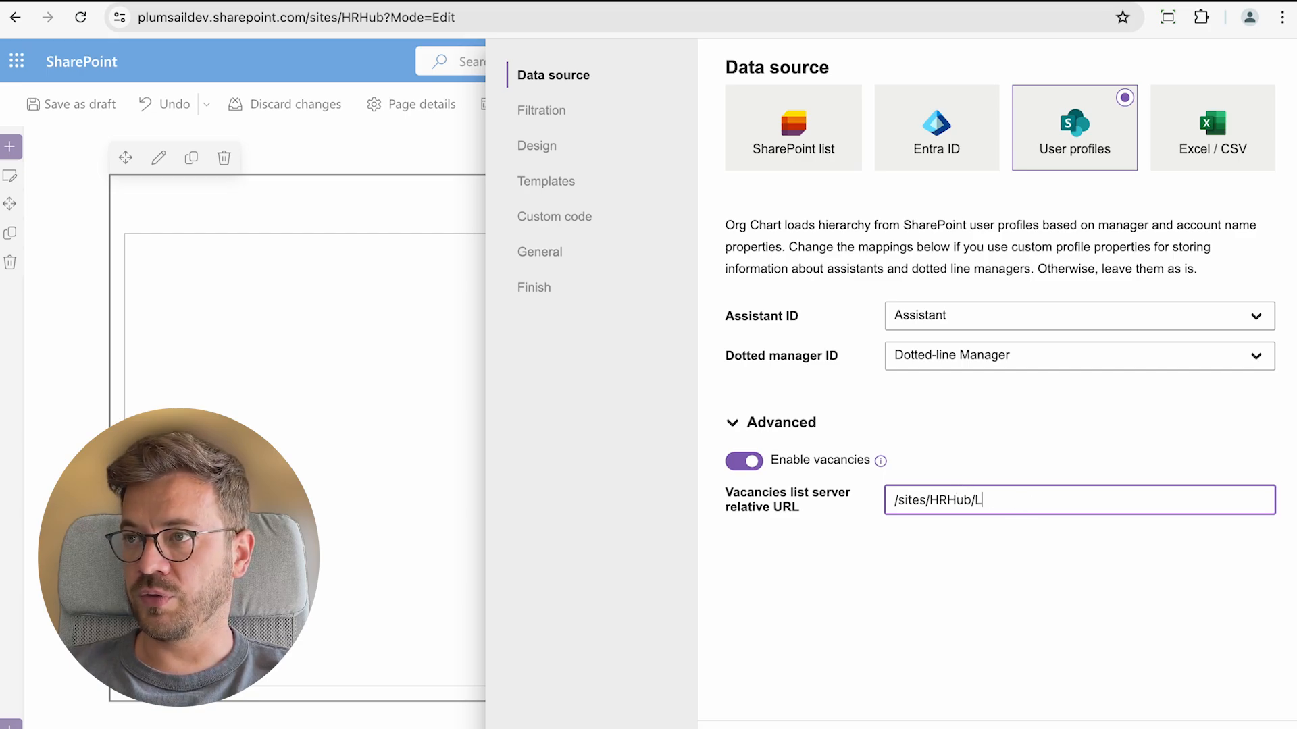
type("ists")
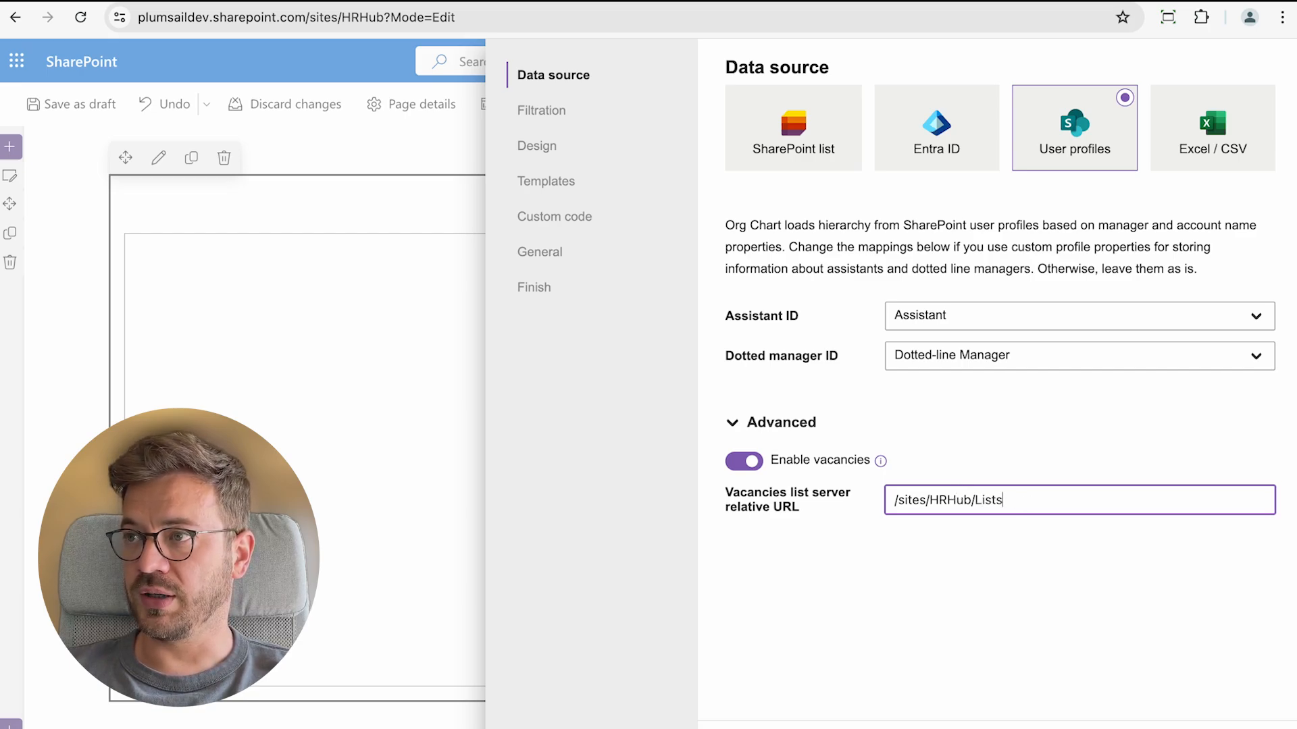
type("/V")
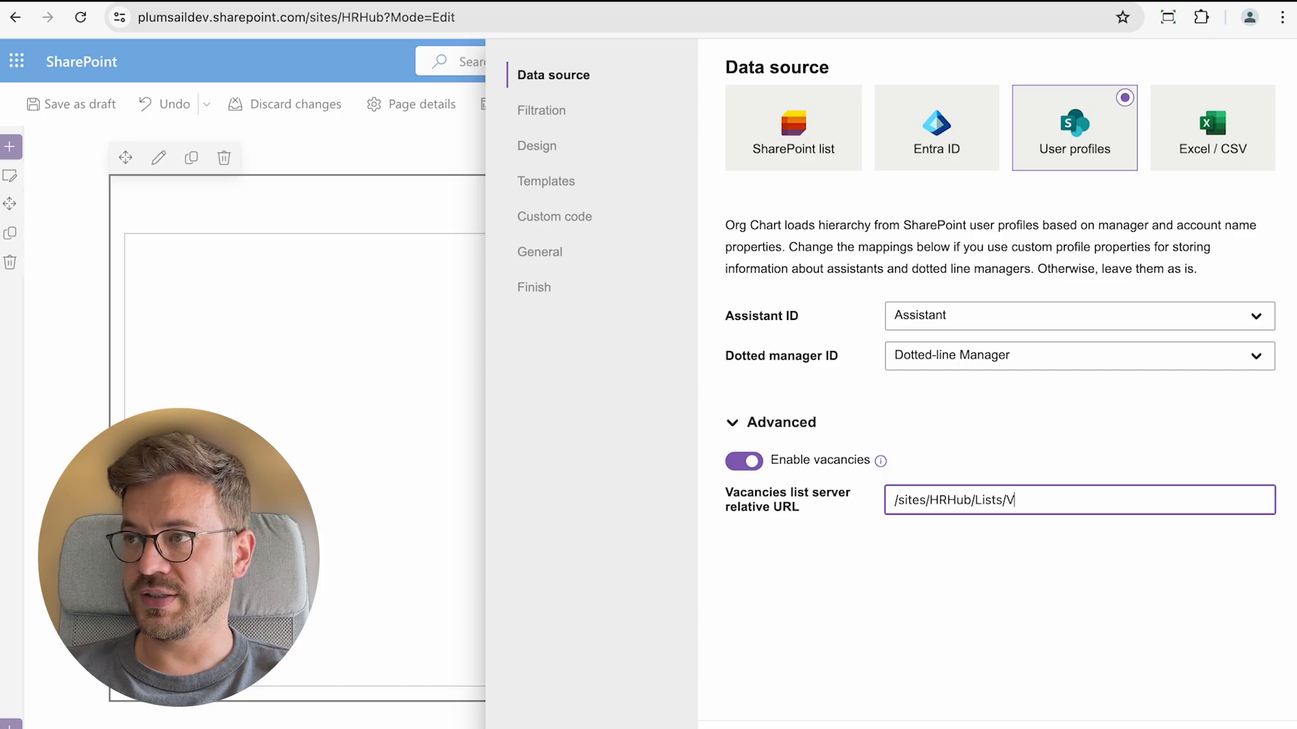
type("acanci")
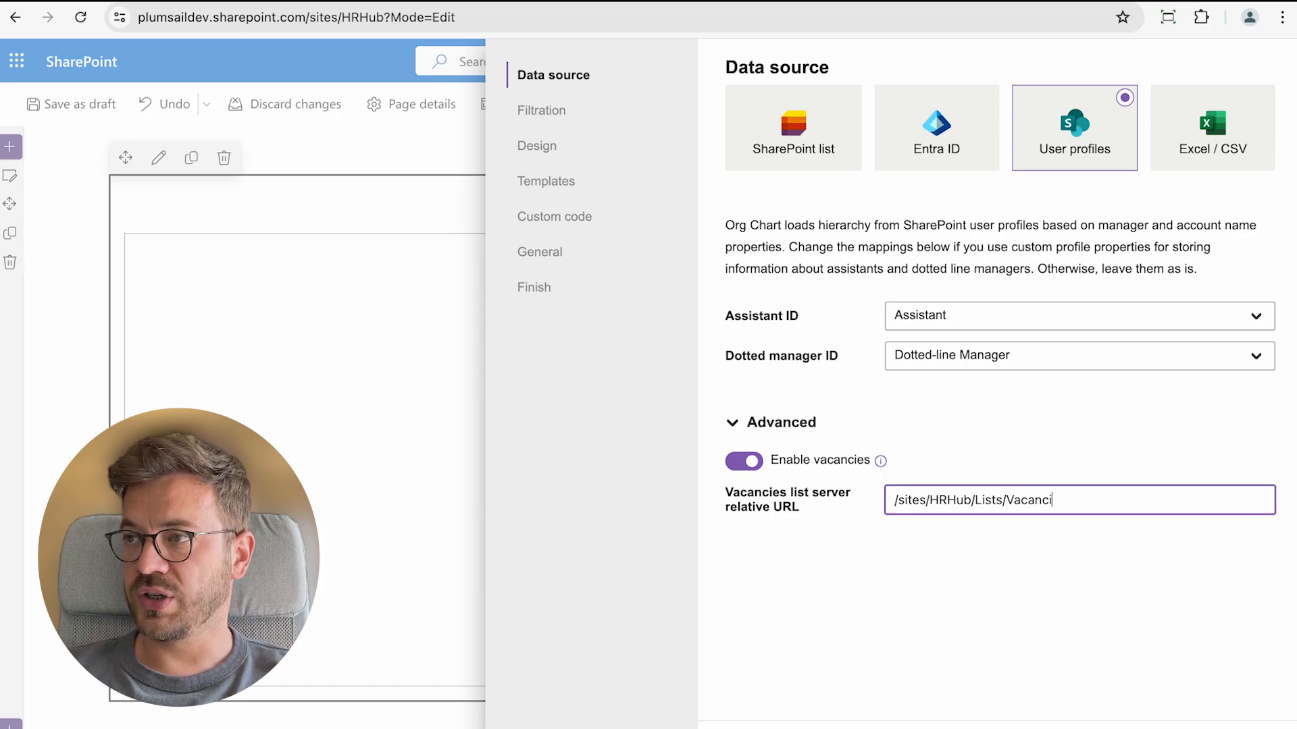
type("es")
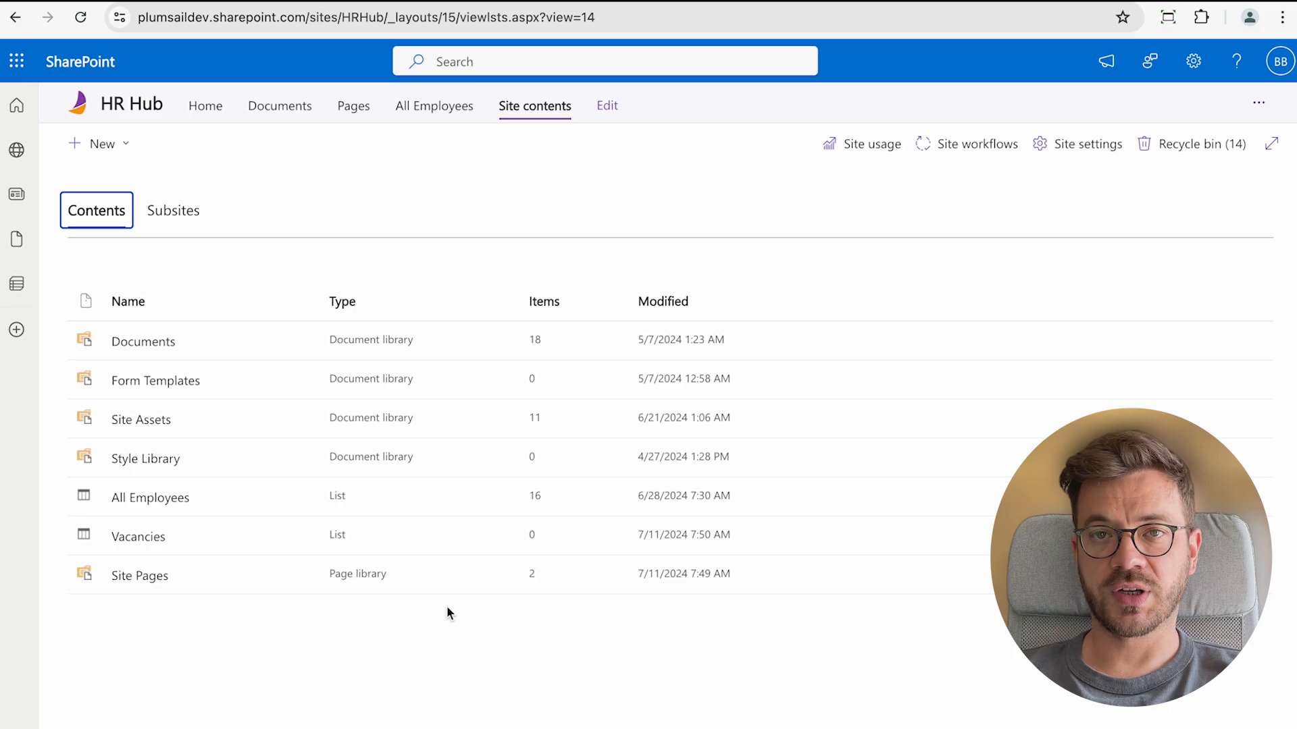
Open the Vacancies list and start a new item titled Developer, moving to Manager Email
left_click(160, 537)
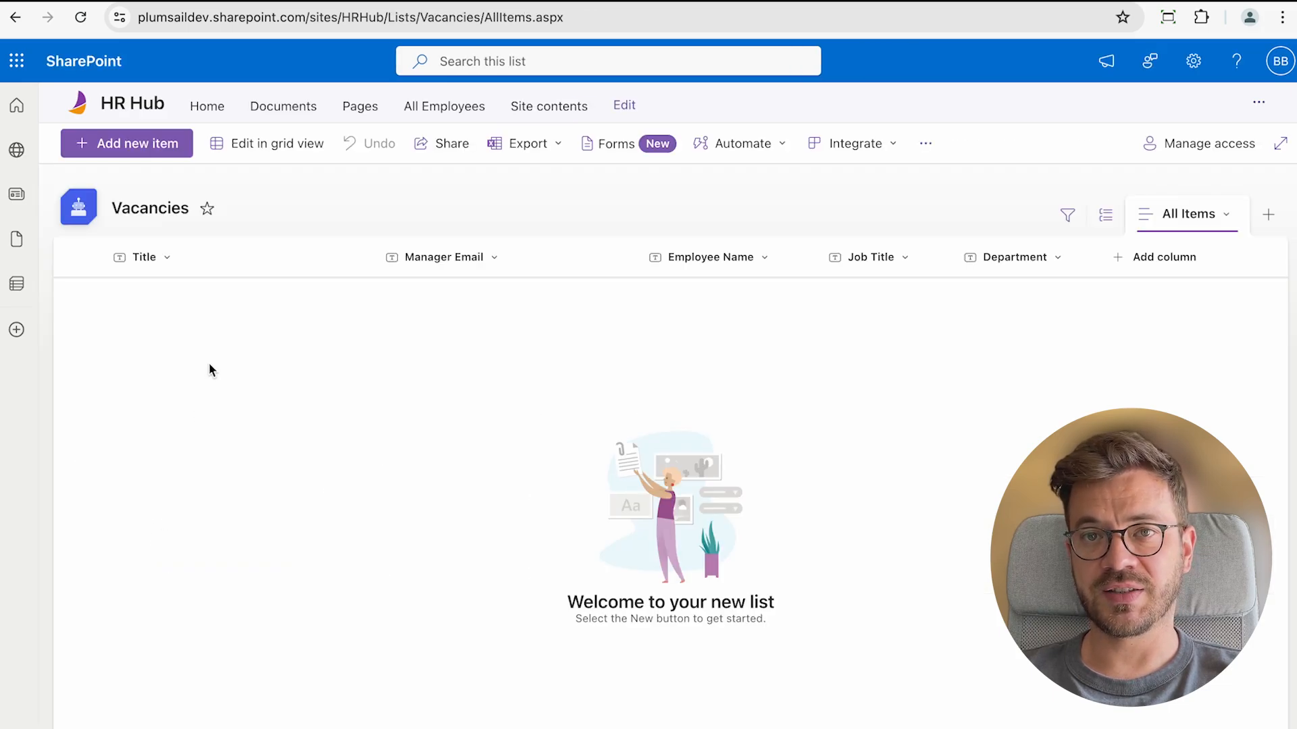
left_click_drag(305, 18, 485, 21)
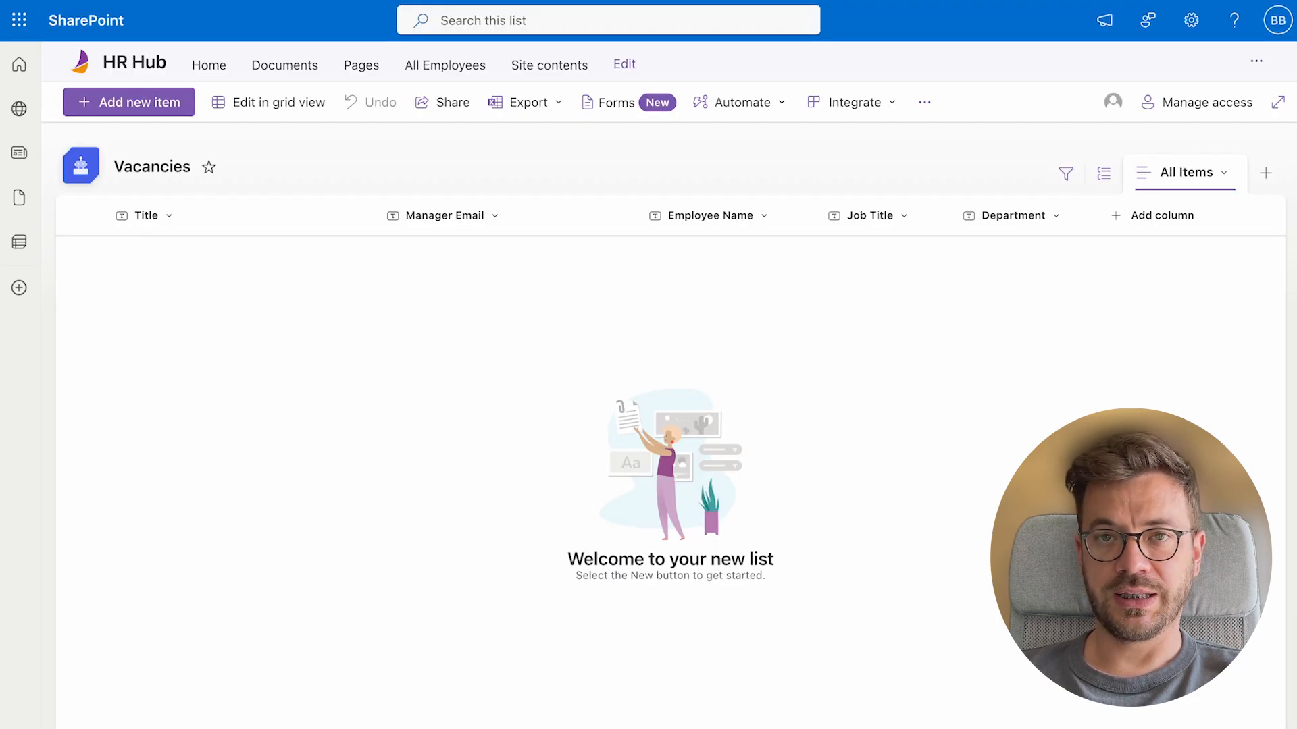
left_click(150, 103)
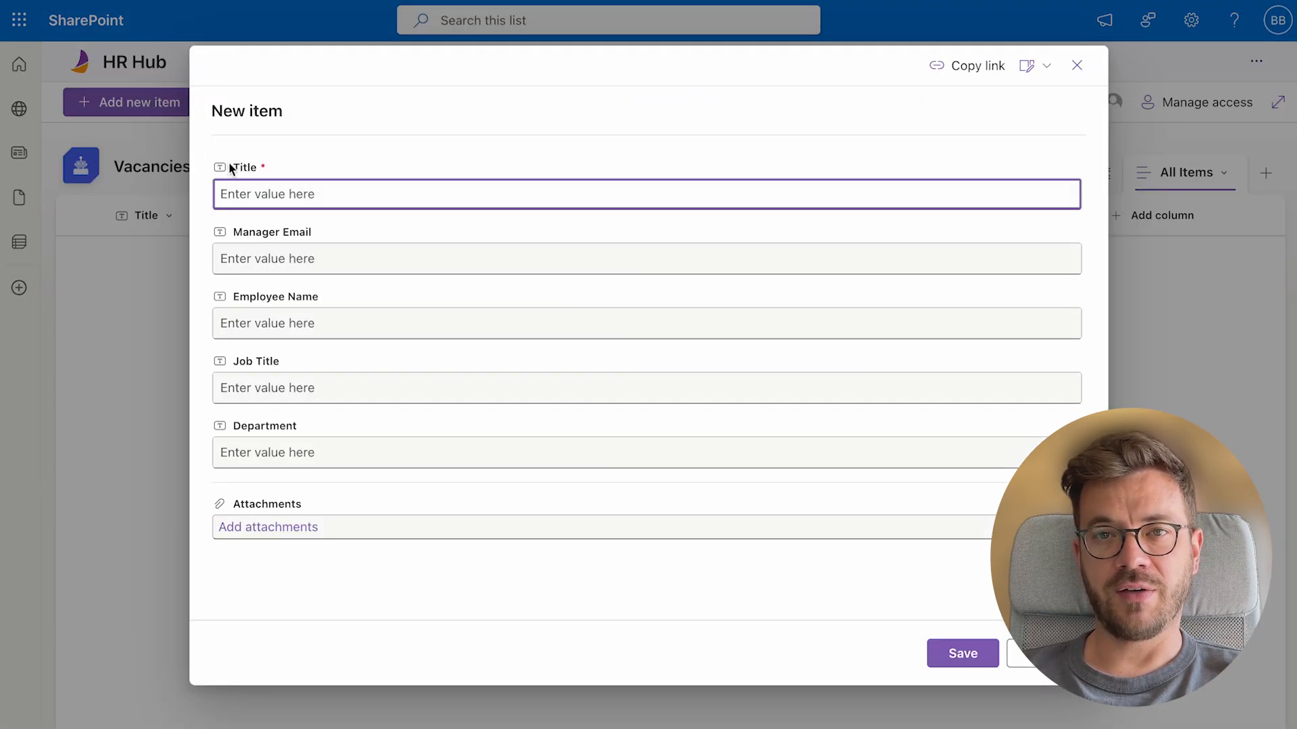
type("Developer")
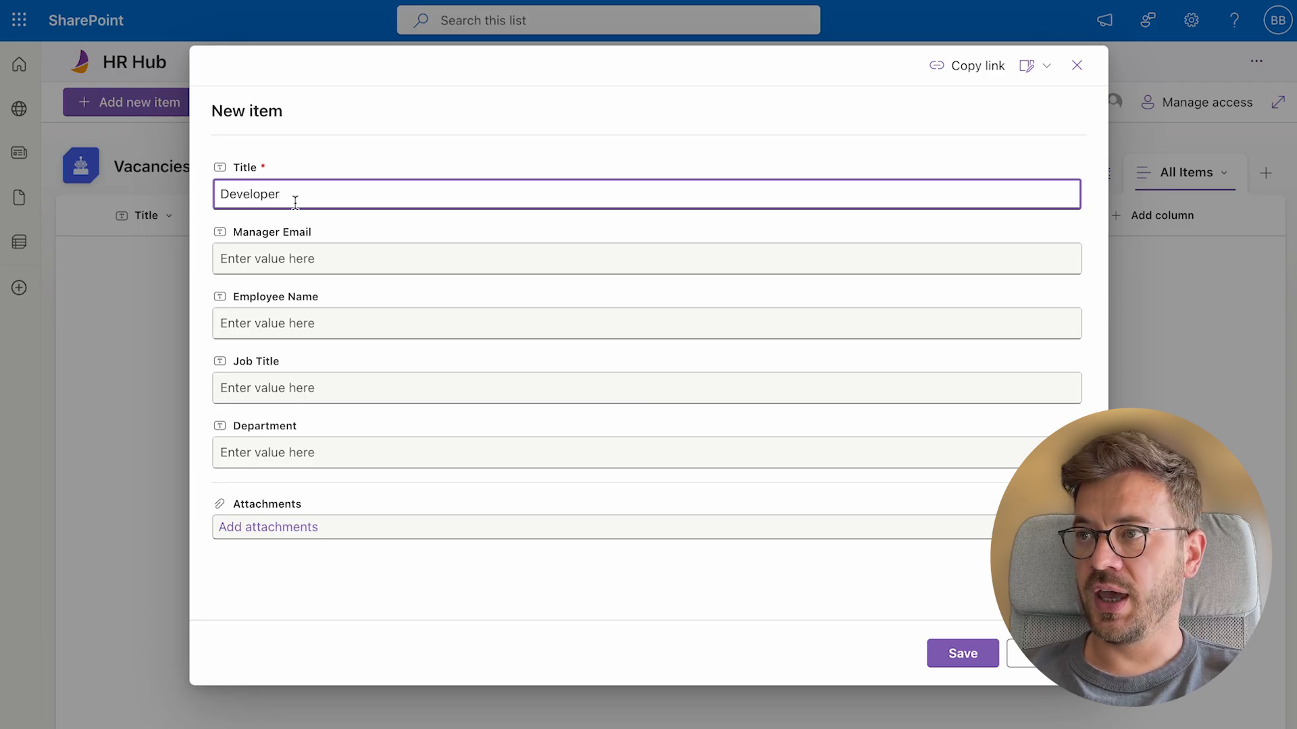
left_click(299, 254)
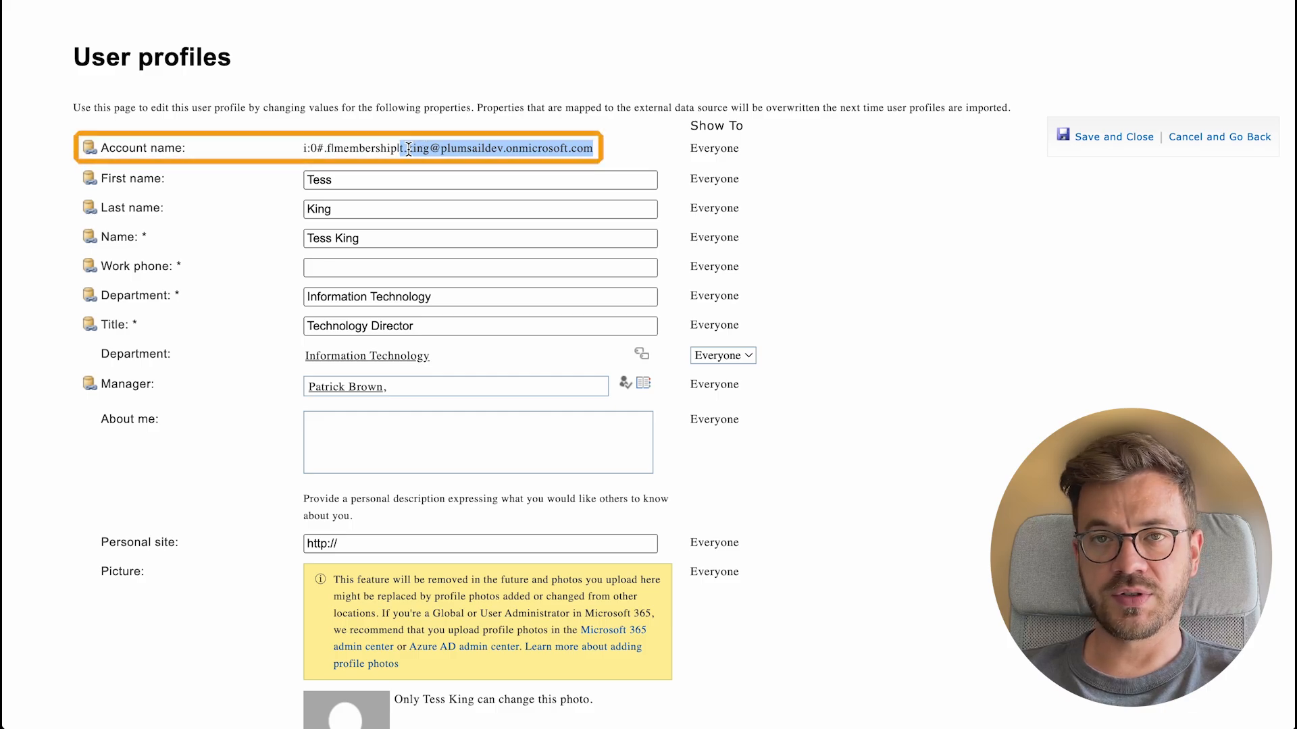
left_click(402, 149)
left_click_drag(400, 149, 613, 163)
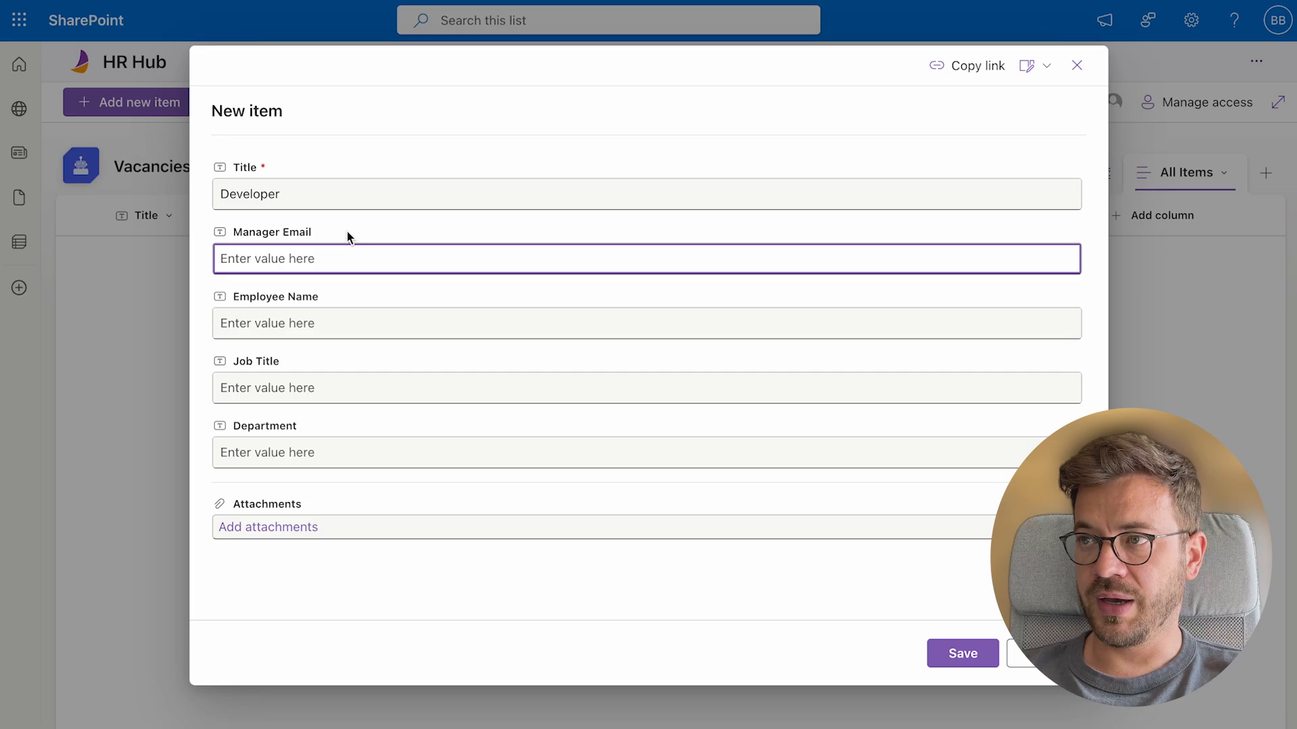
Complete the Developer vacancy with the manager's e-mail, job title Developer, department Information Technology, and save
key("ctrl+v")
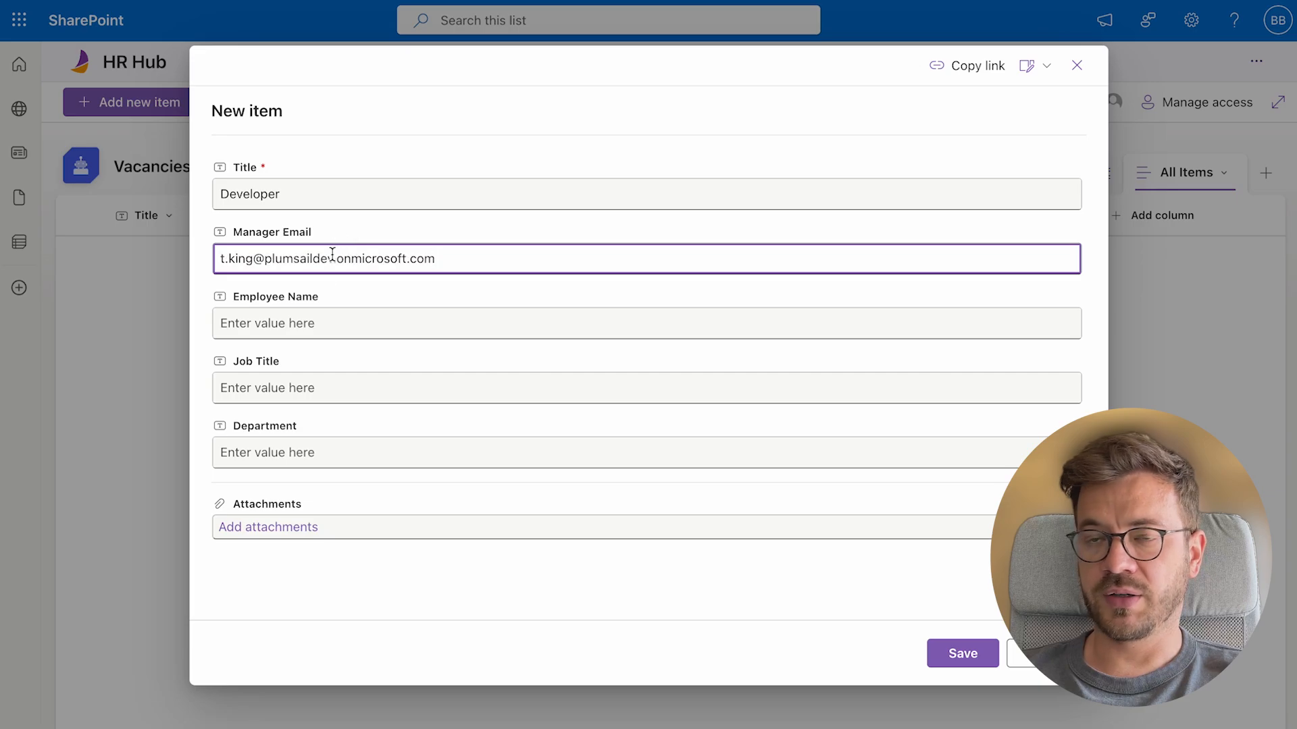
left_click(300, 392)
type("Developer")
key("Tab")
type("In")
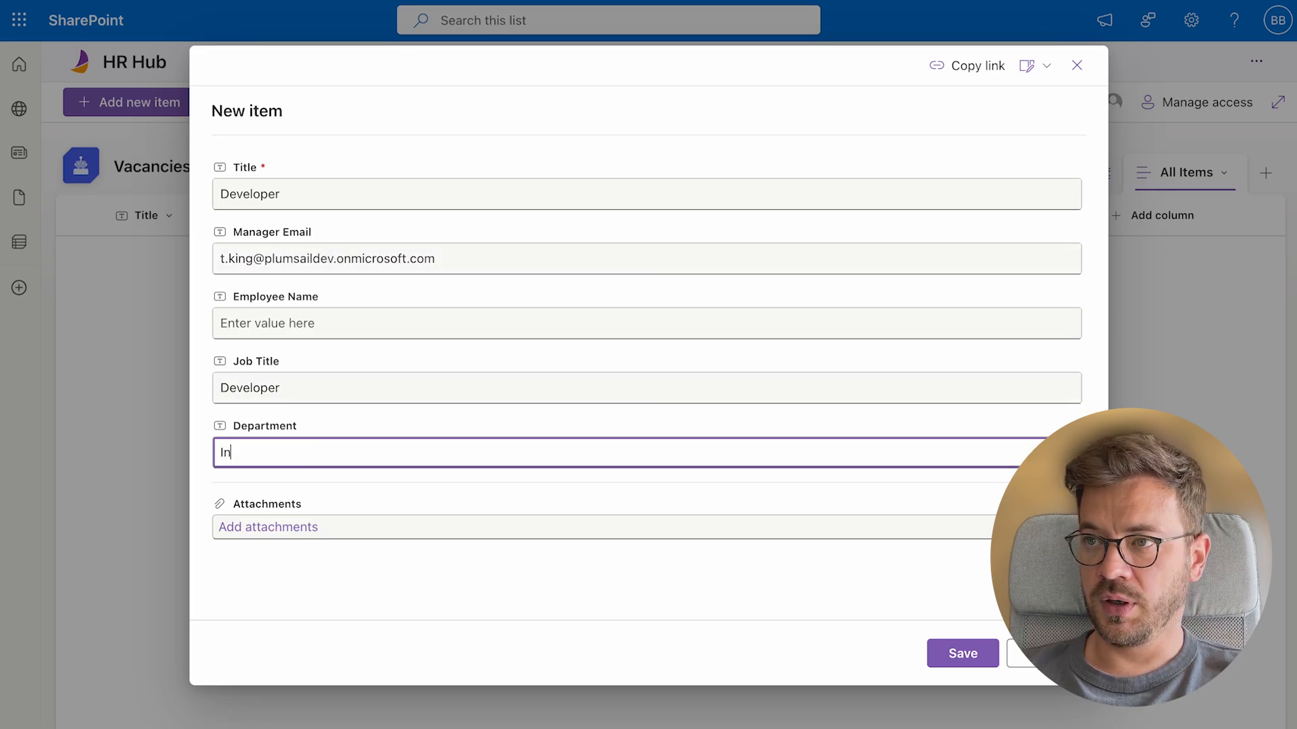
type("formation Technology")
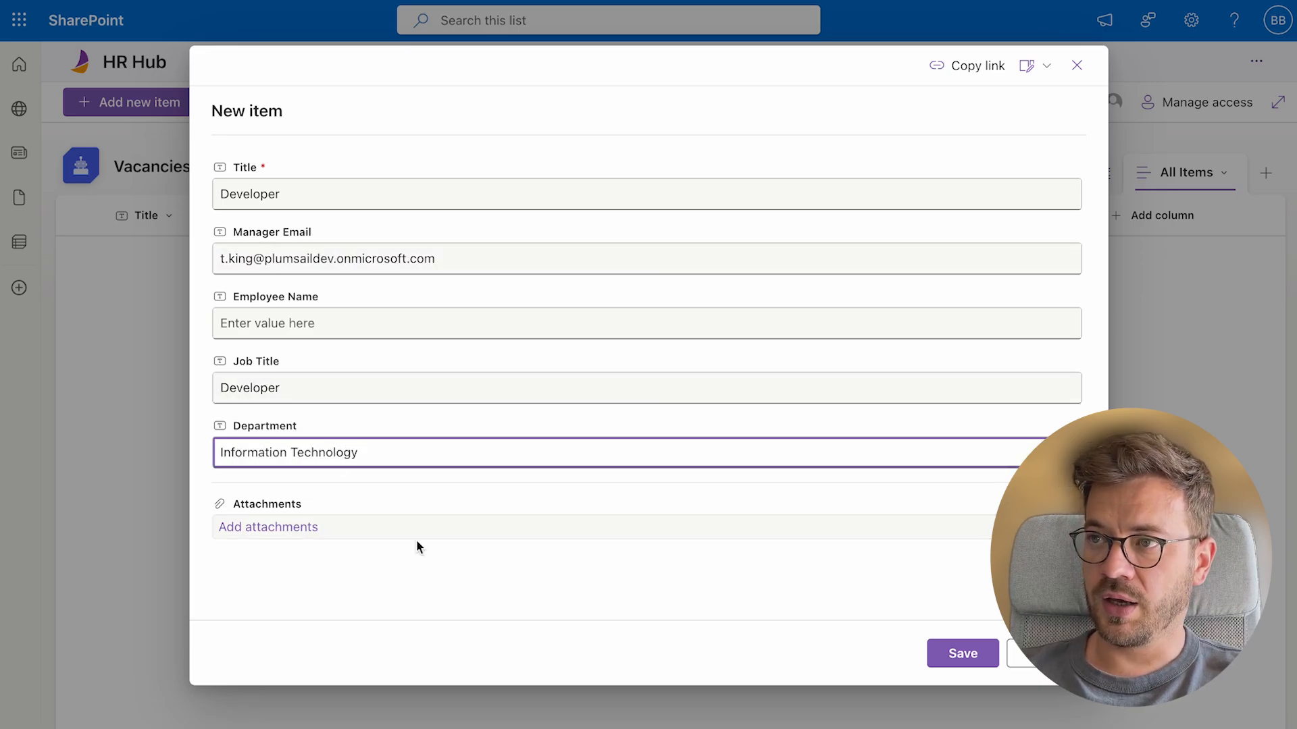
left_click(972, 655)
Add a QA Engineer vacancy with the same manager e-mail in Information Technology and save
left_click(149, 101)
type("QA Engineer")
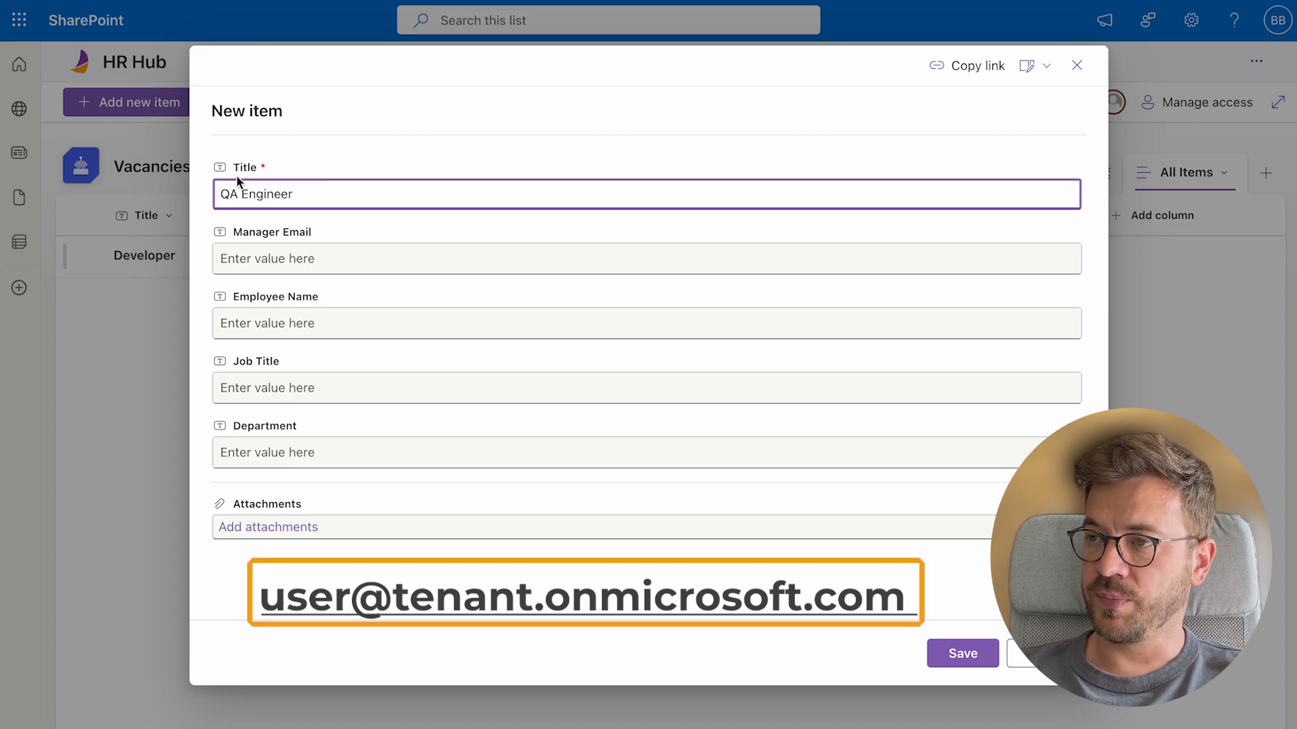
left_click(262, 251)
key("super+v")
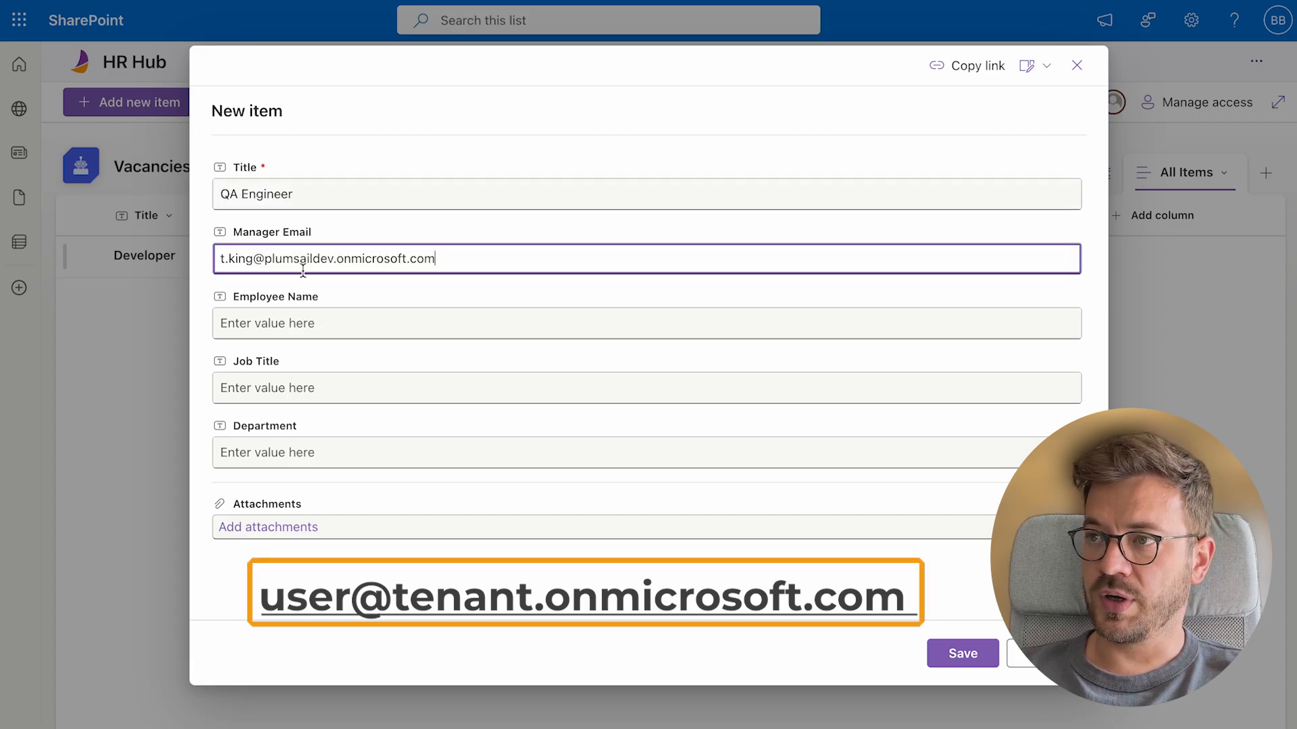
left_click(309, 395)
type("QA Engineer")
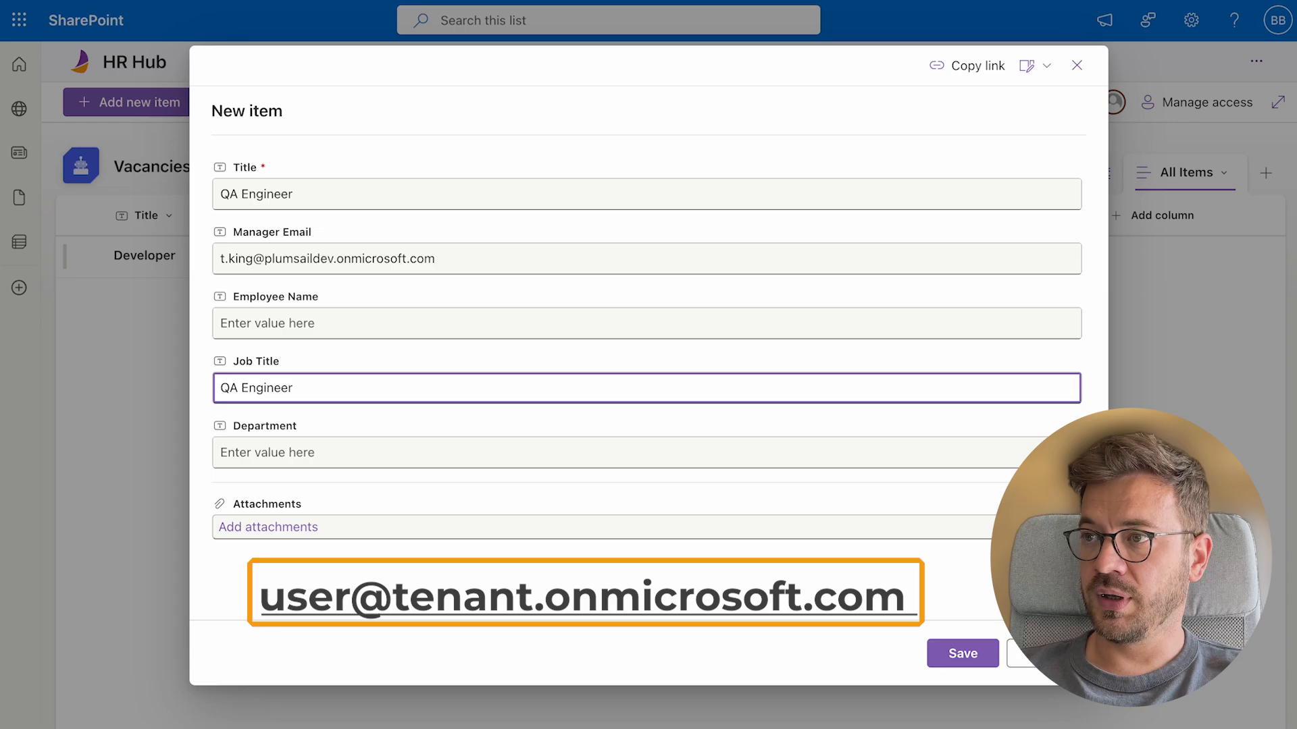
left_click(323, 453)
left_click(329, 495)
left_click(970, 654)
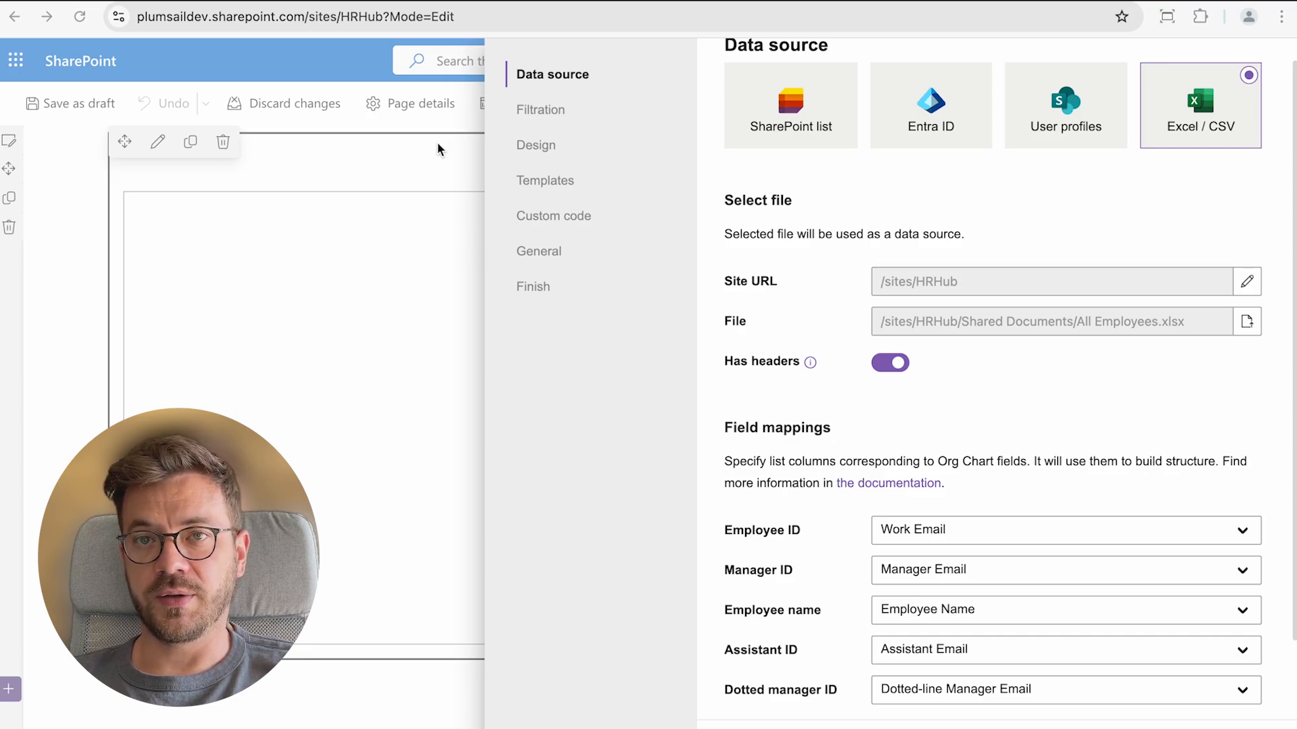
Enable vacancies on the Excel-based chart and enter the list URL /sites/HRHub/Lists/Vacancies
left_click(304, 17)
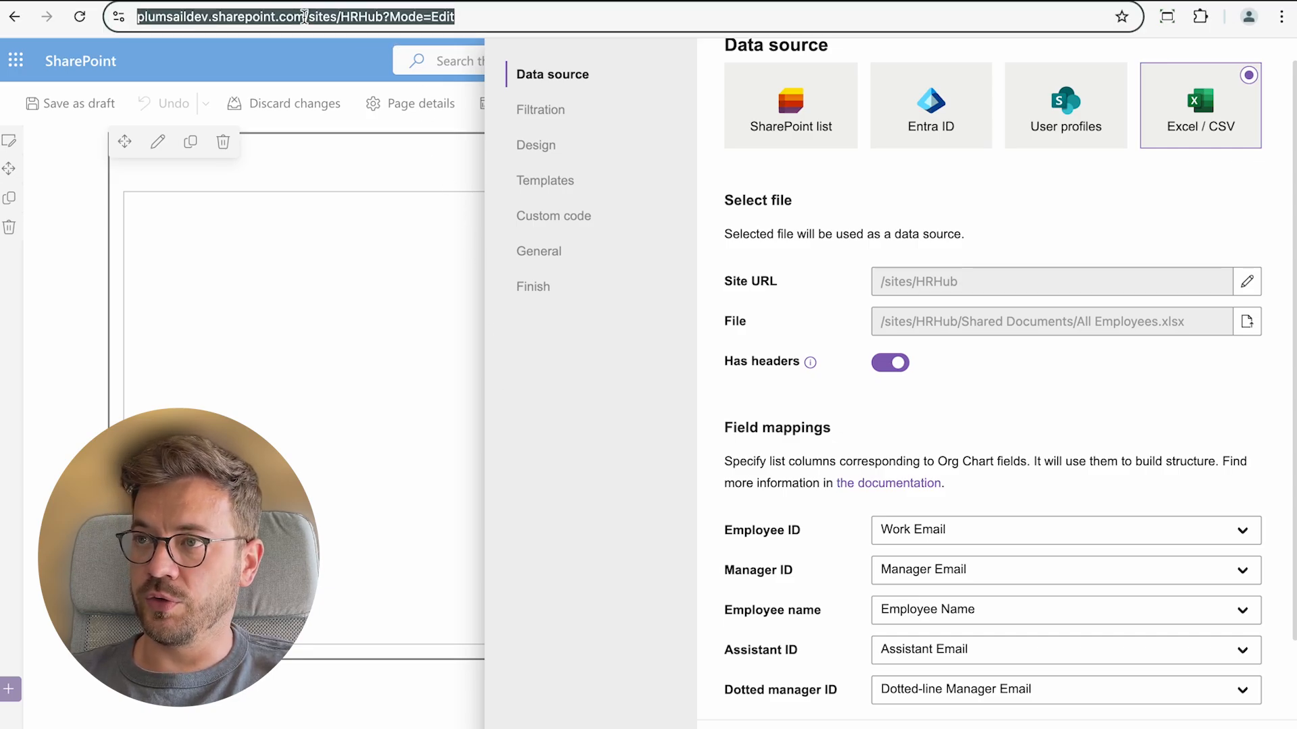
left_click(304, 17)
left_click_drag(349, 17, 424, 17)
key("super+c")
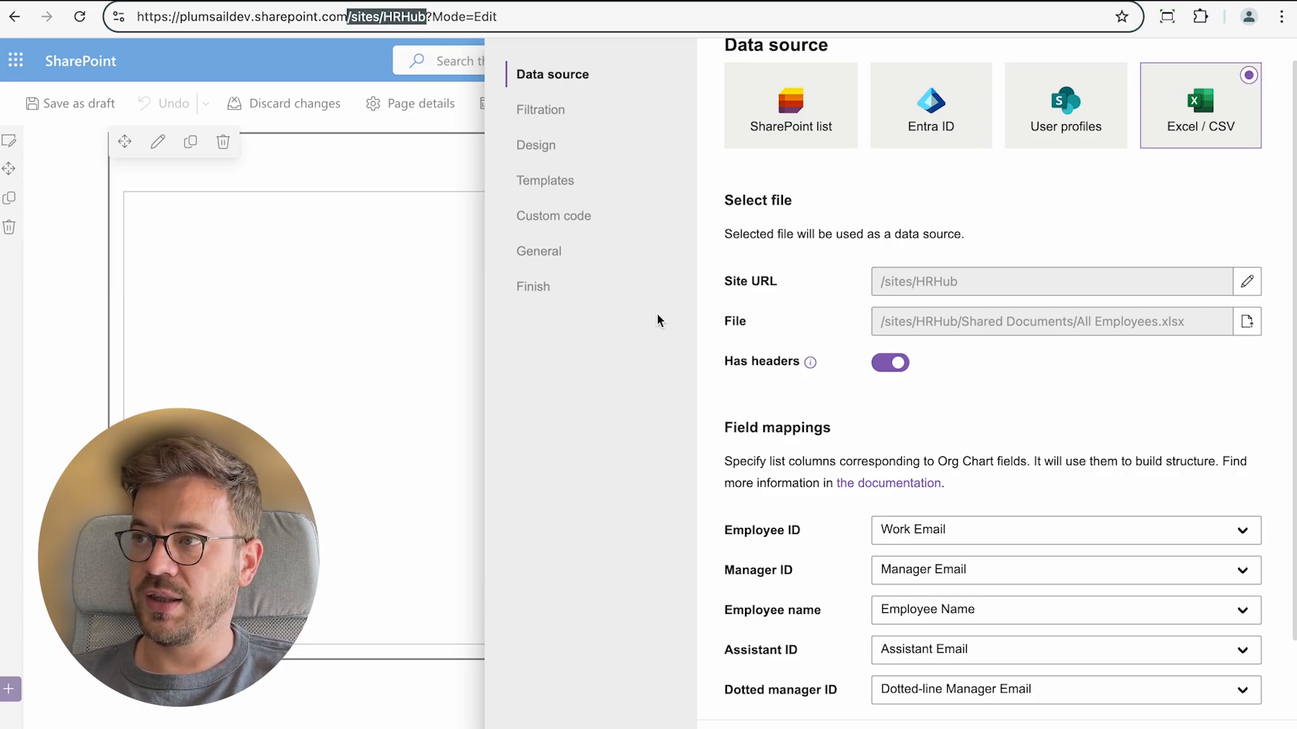
scroll(1151, 411, "down", 2)
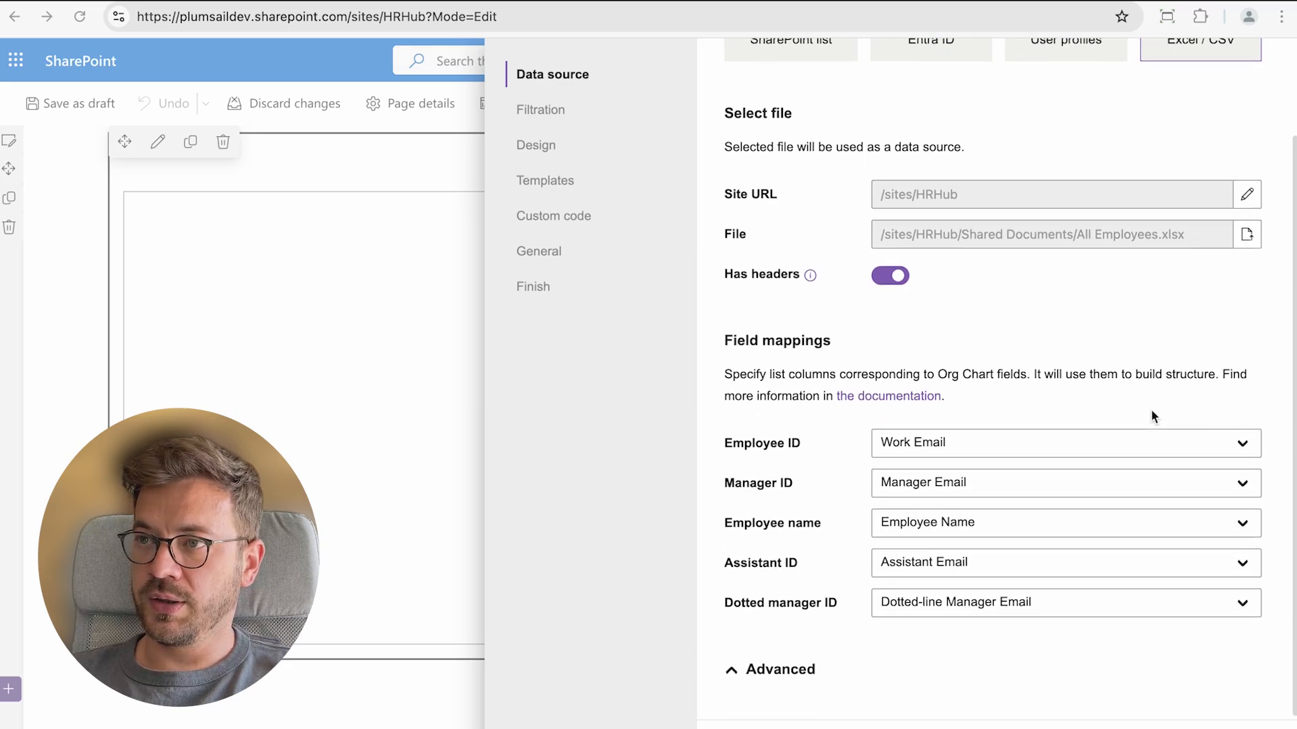
left_click(731, 669)
scroll(799, 616, "down", 1)
left_click(743, 676)
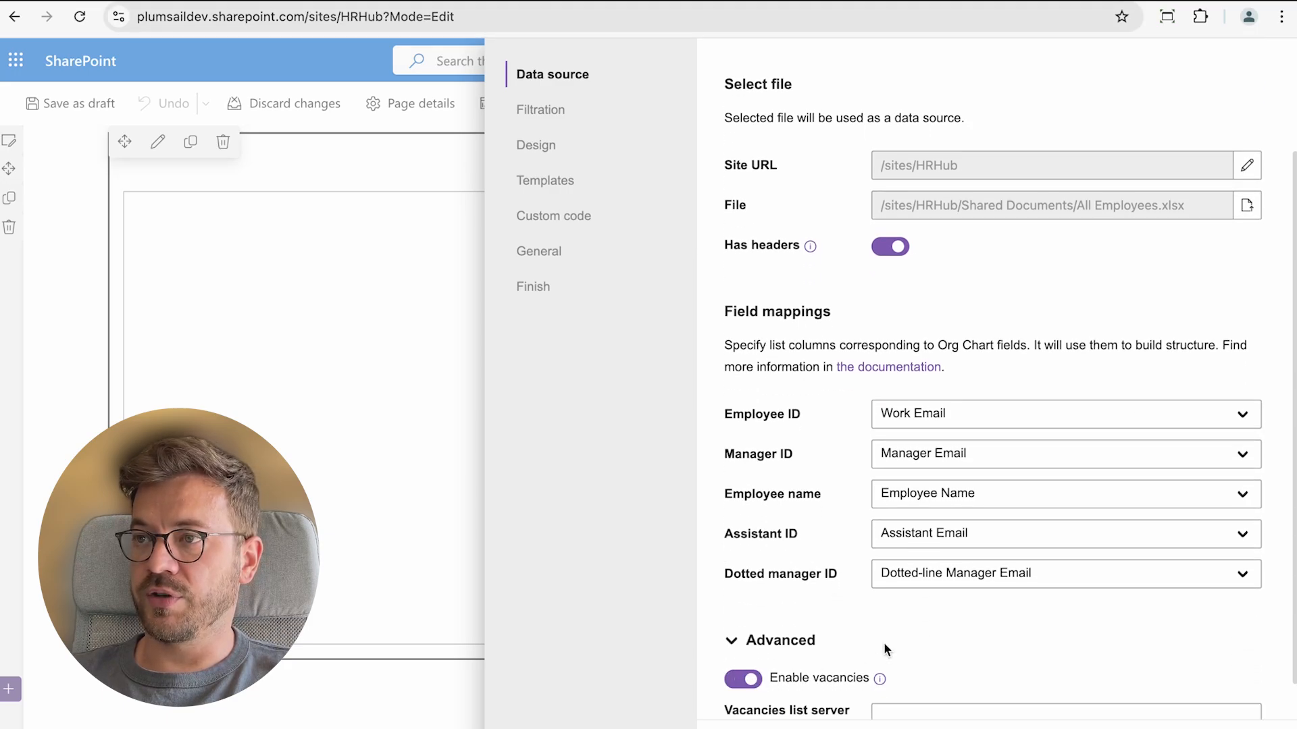
scroll(883, 642, "down", 1)
left_click(913, 672)
key("super+v")
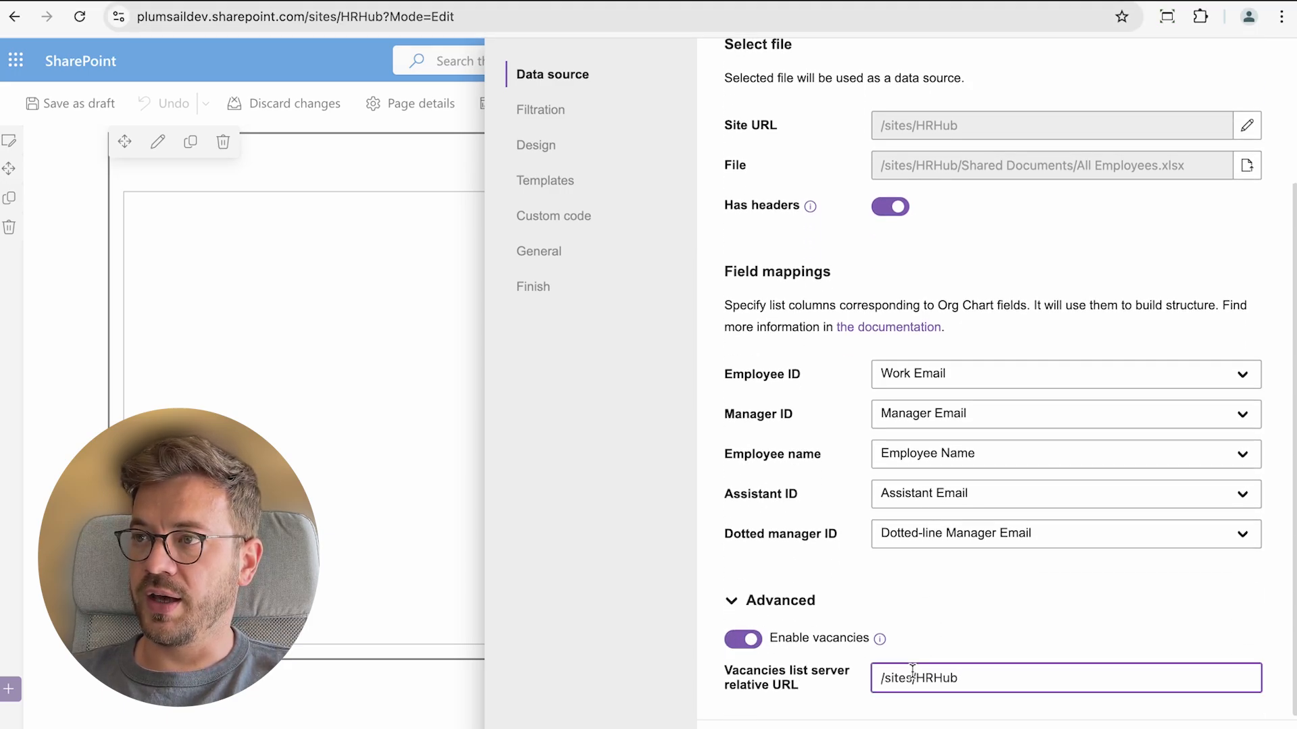
type("/")
type("Lists")
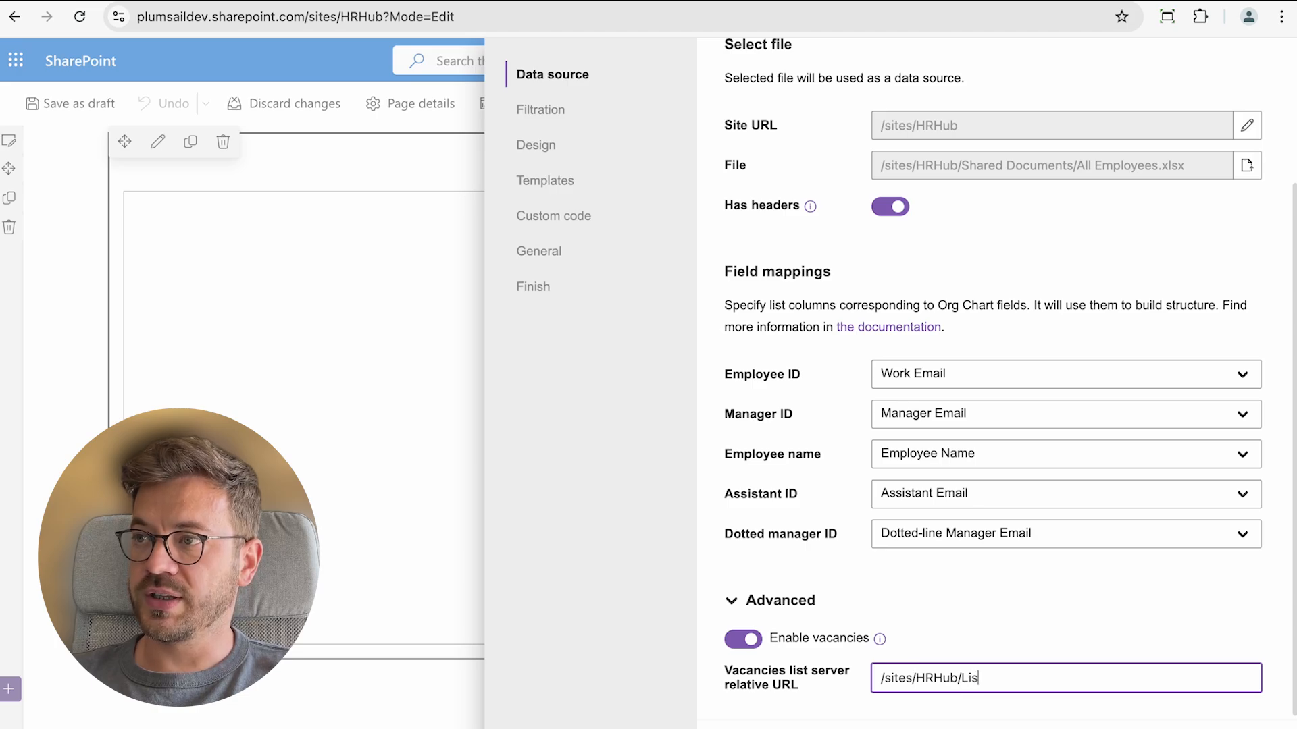
type("/Vacancie")
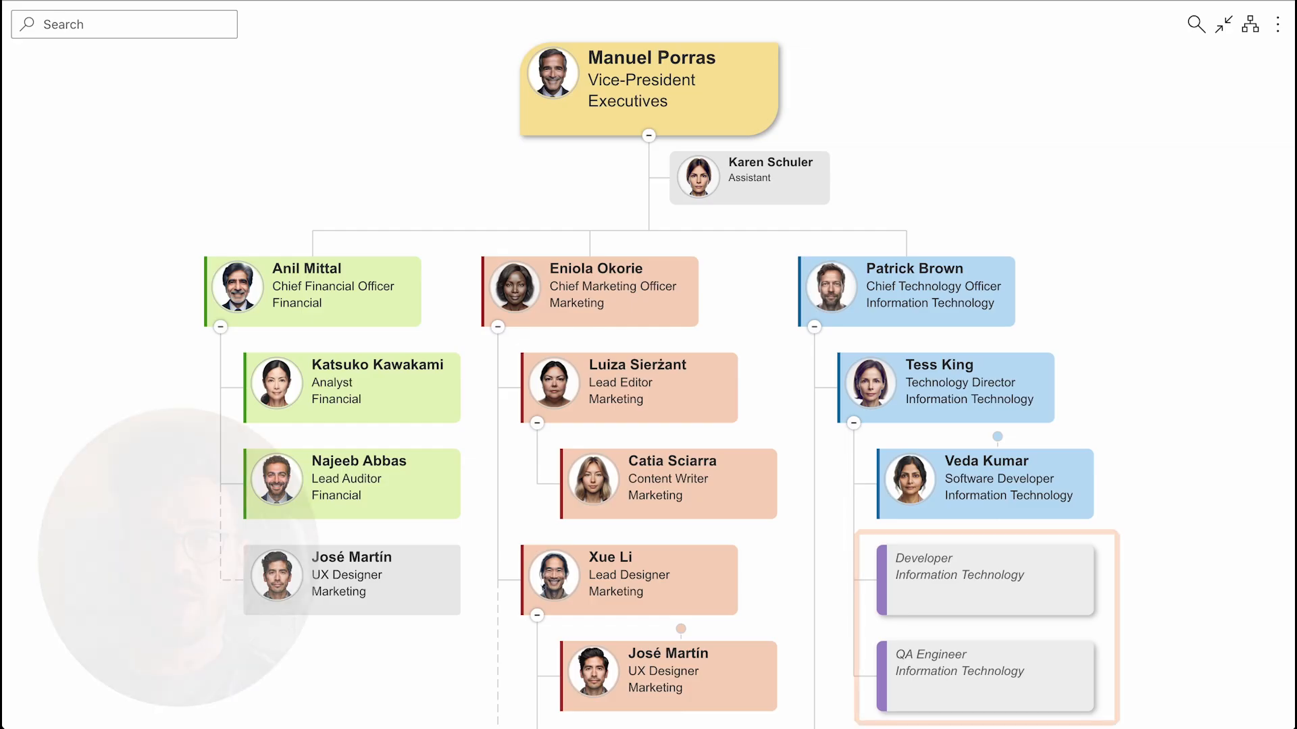
Change the chart layout and group the leaf positions together
left_click(1250, 25)
left_click(1134, 82)
left_click_drag(1052, 437, 568, 419)
left_click(1250, 24)
left_click(1220, 115)
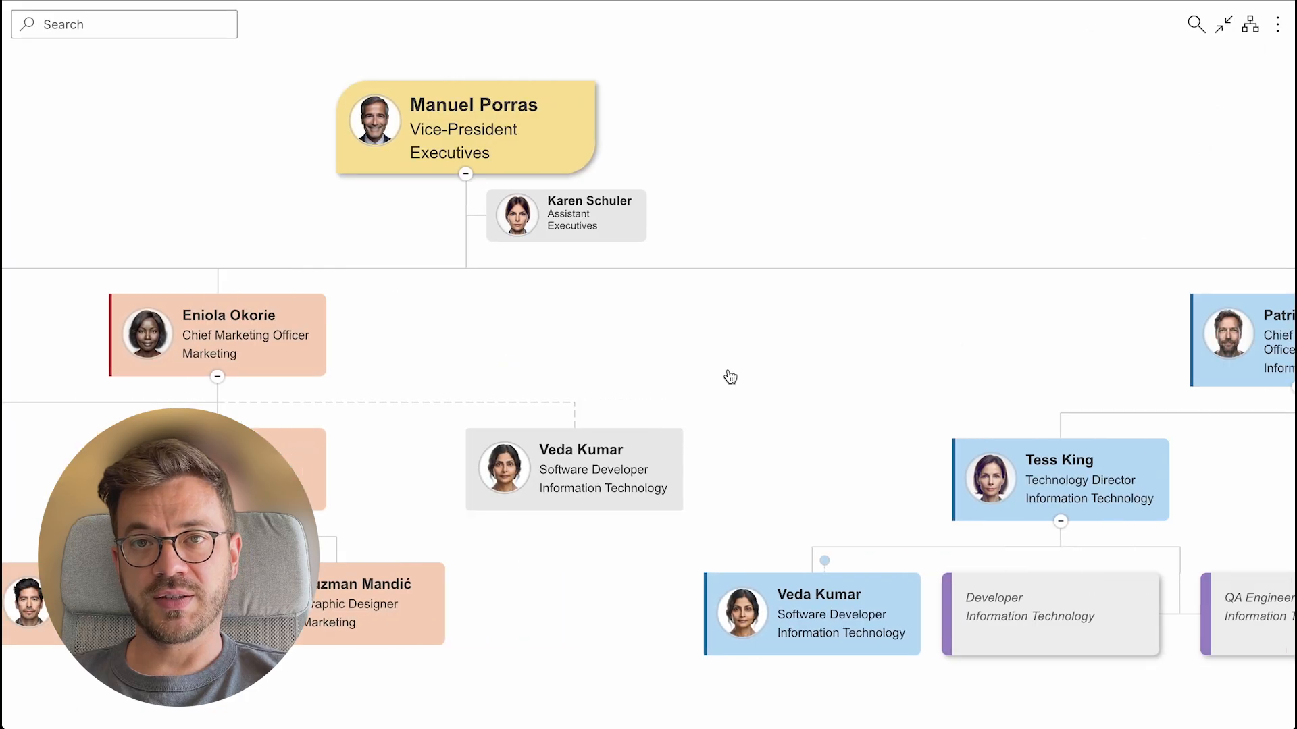
Lay the chart out left to right, then switch it back to horizontal layout
left_click(1250, 25)
left_click(1193, 143)
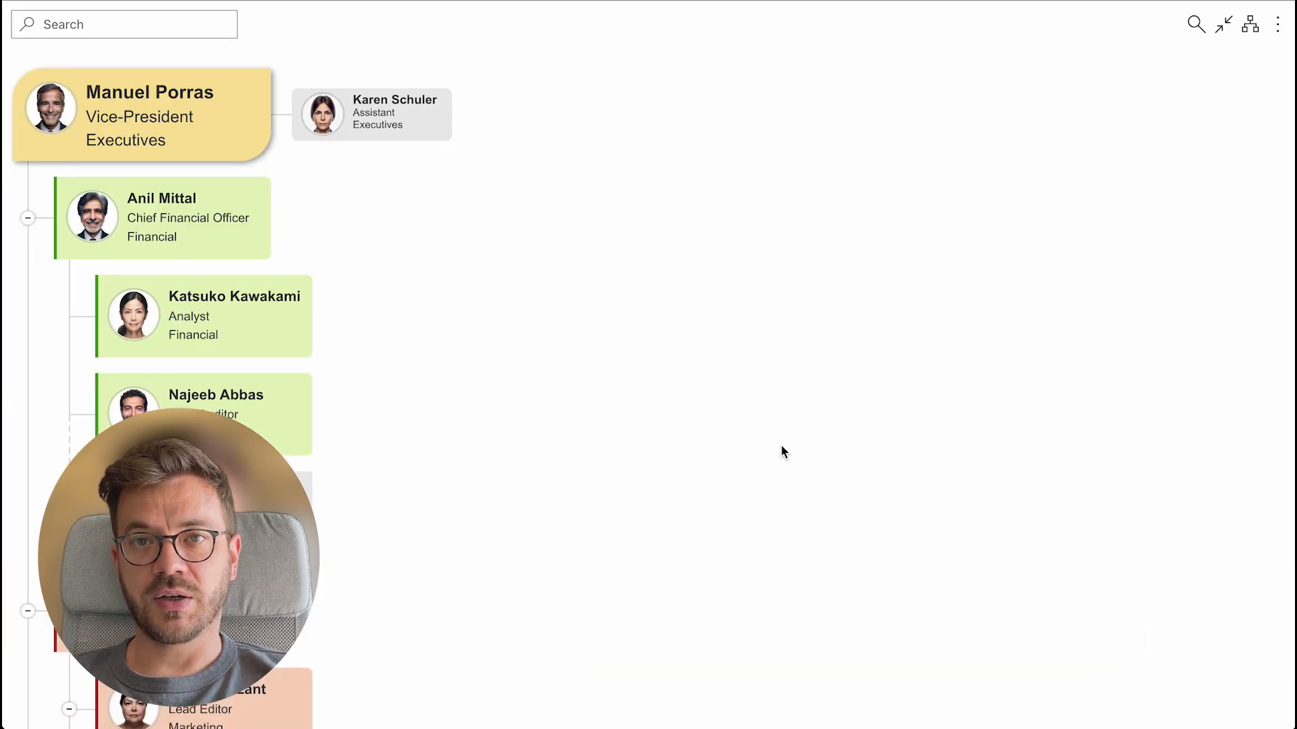
scroll(773, 452, "down", 8)
scroll(541, 562, "down", 6)
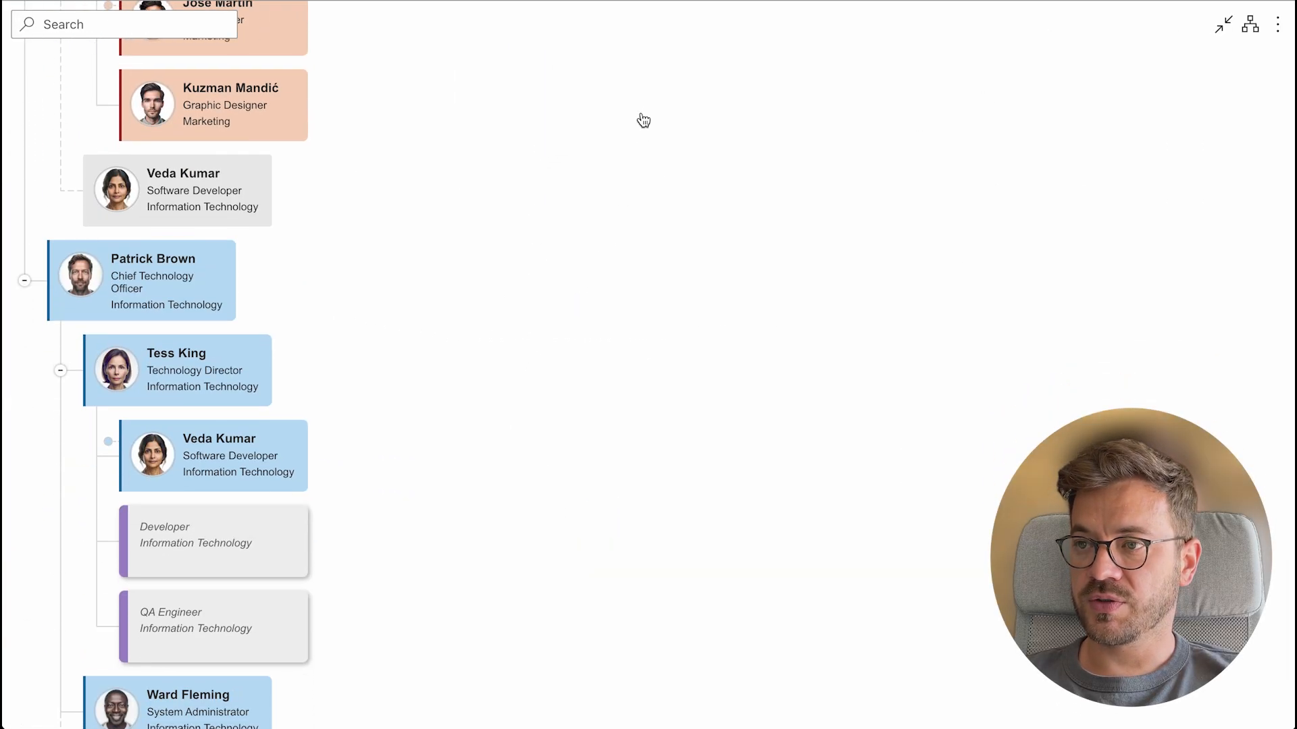
left_click(1256, 29)
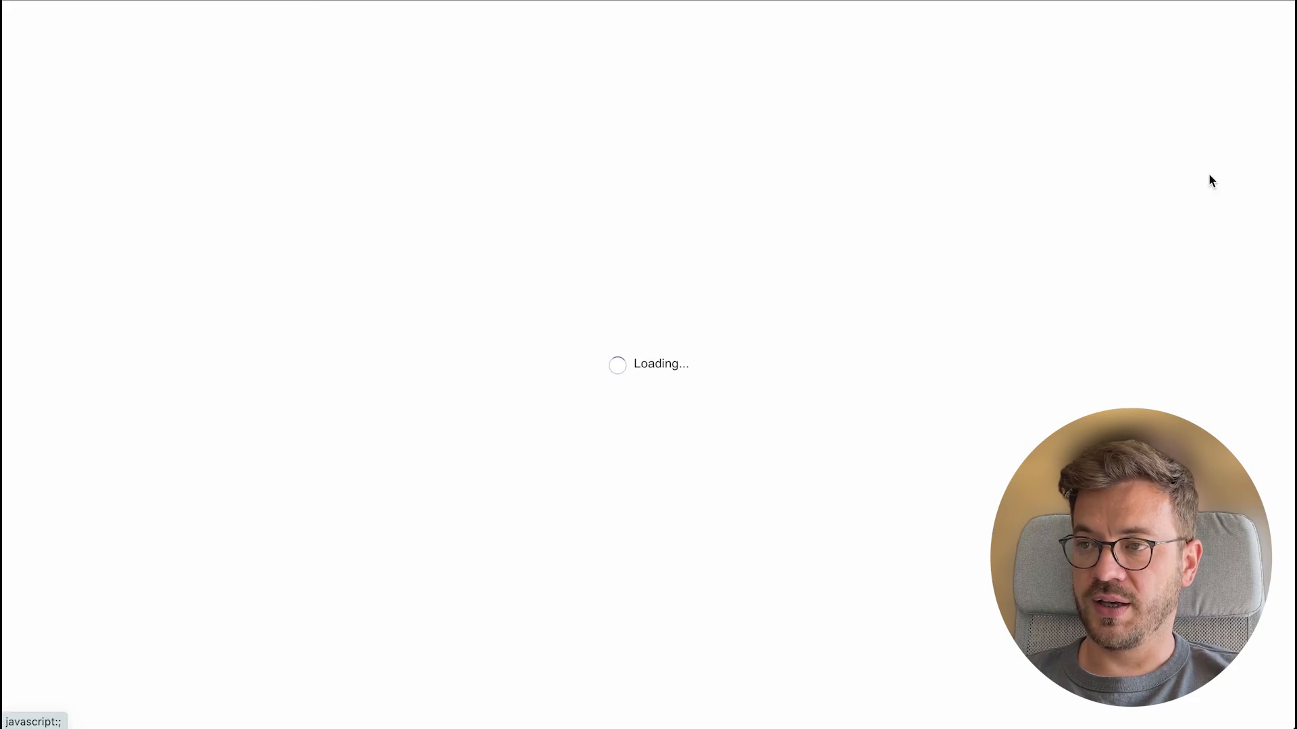